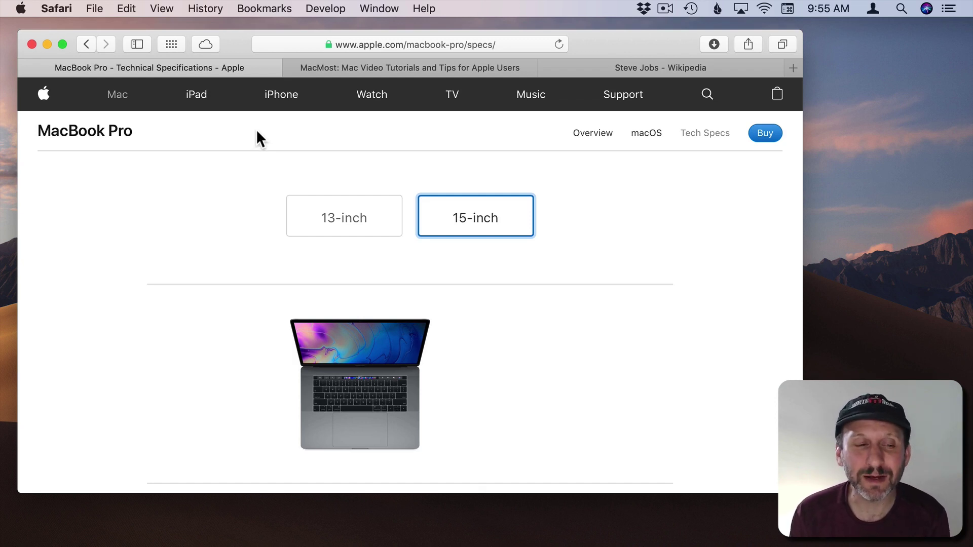
# - Look over the PDF output options in the MacBook Pro specs page's print settings and leave without printing
pyautogui.click(96, 9)
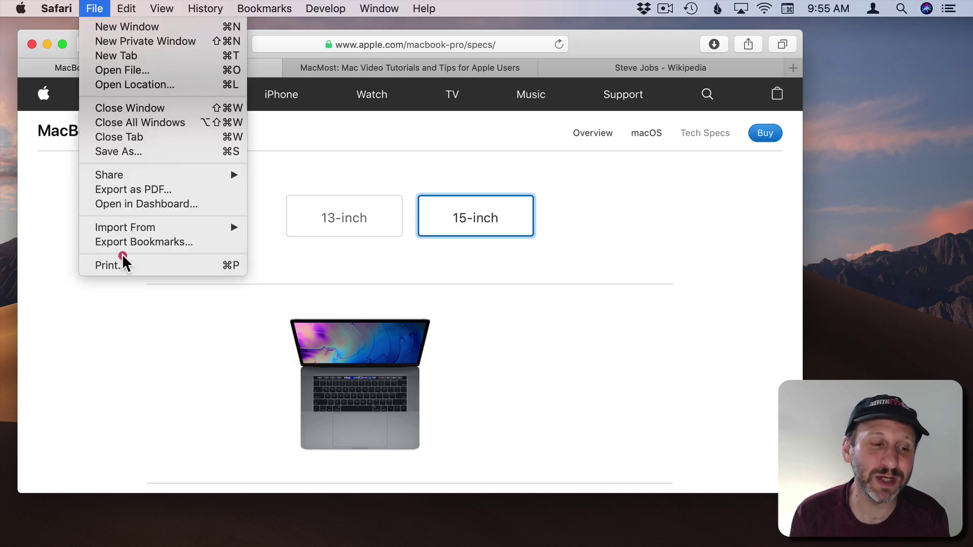
pyautogui.click(120, 260)
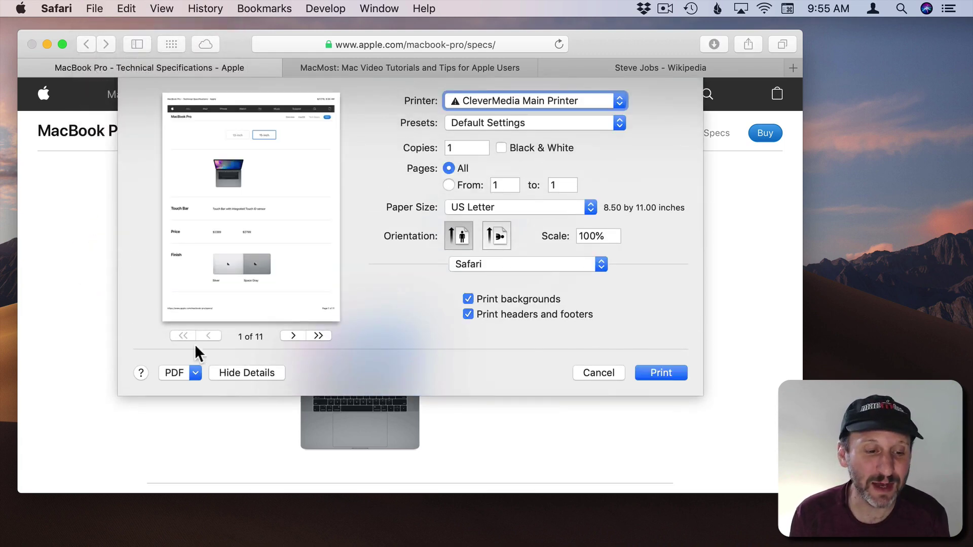
pyautogui.click(182, 372)
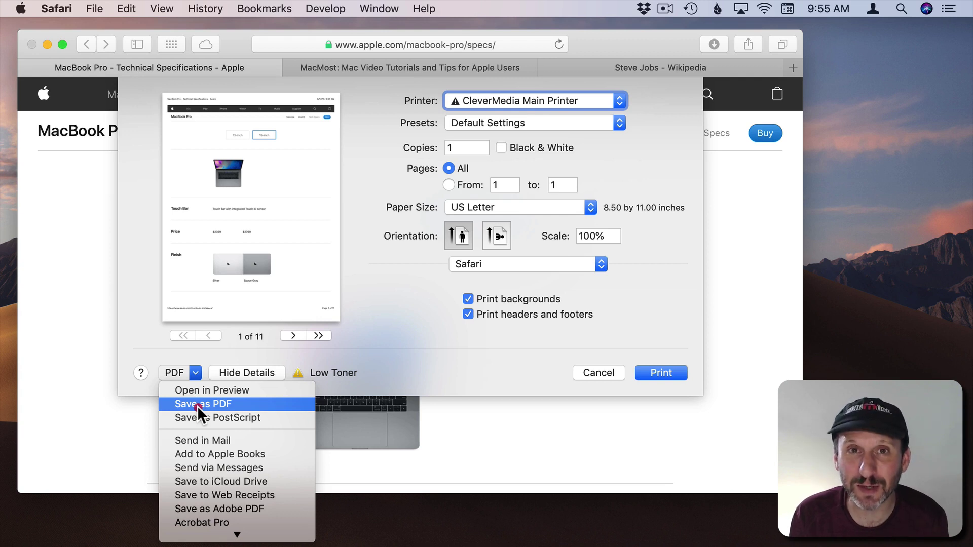
pyautogui.click(89, 415)
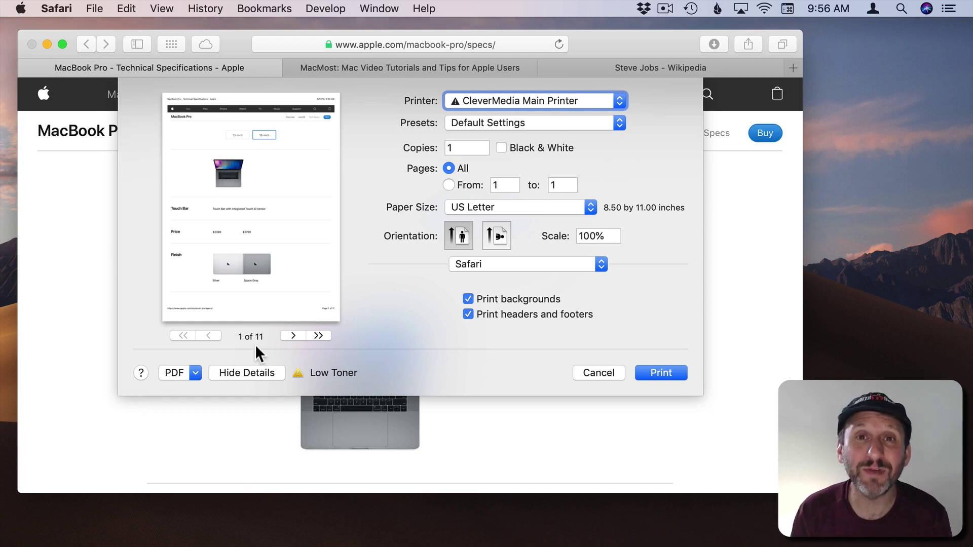
pyautogui.click(599, 373)
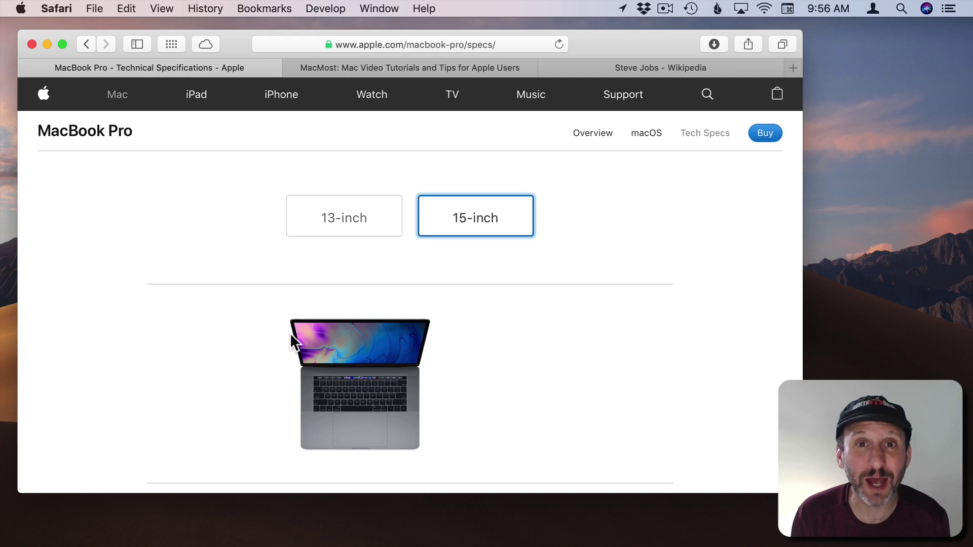
# - Check the advanced preference that shows the Develop menu and look up the Web Inspector command among the developer commands
pyautogui.click(53, 9)
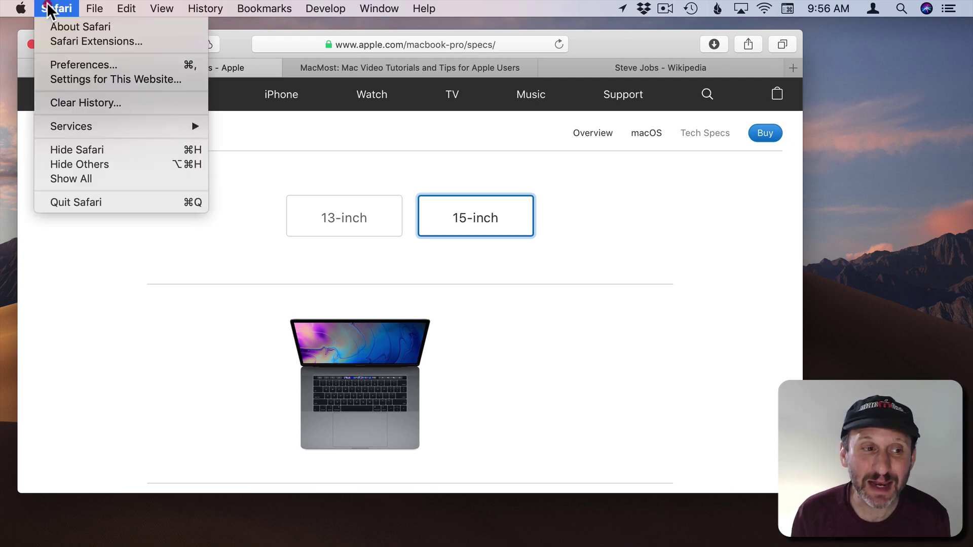
pyautogui.click(84, 64)
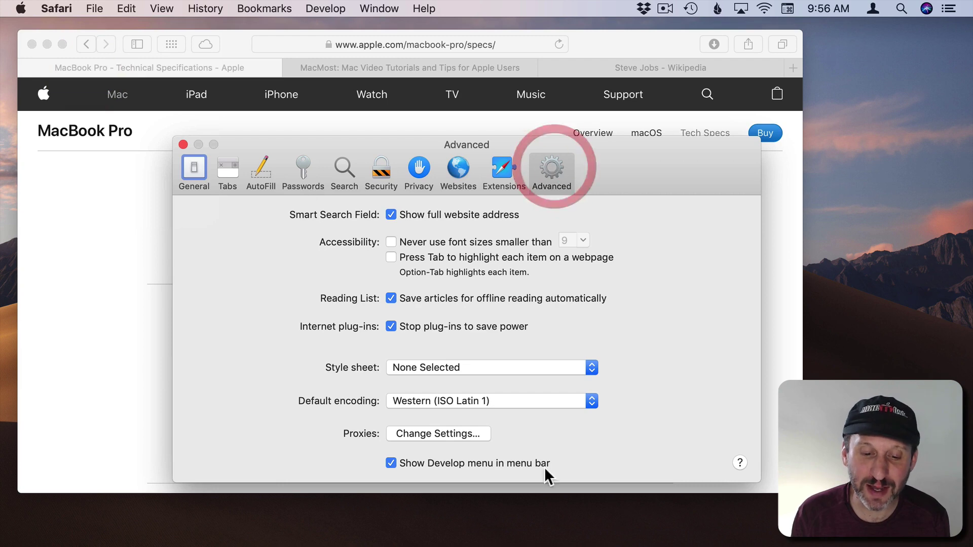
pyautogui.click(183, 145)
pyautogui.click(317, 7)
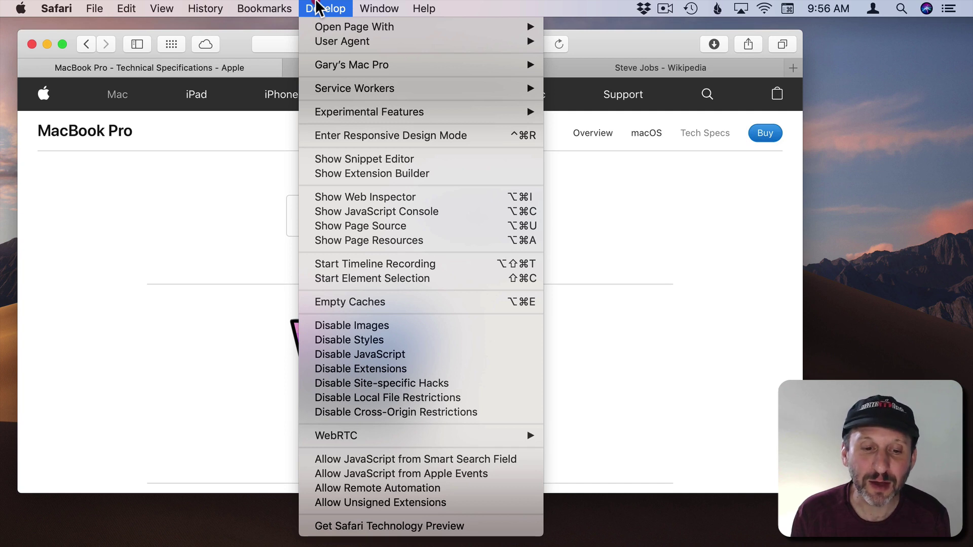
pyautogui.click(366, 242)
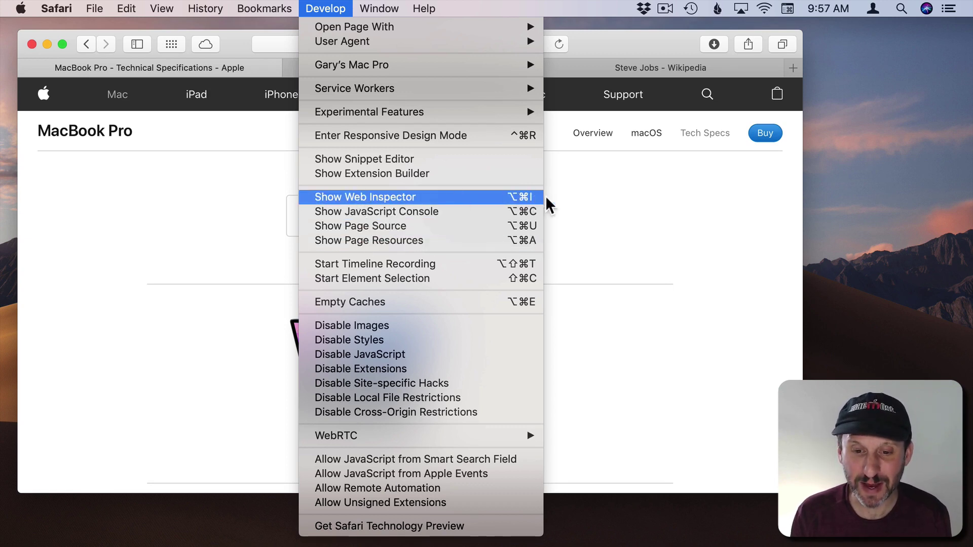
pyautogui.click(619, 197)
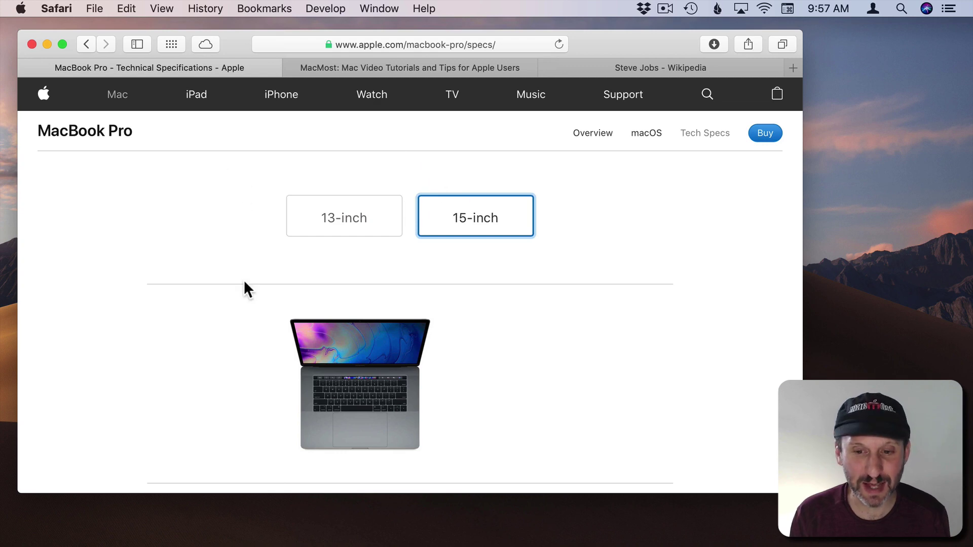
# - Capture a screenshot of the MacBook Pro specs page's html element with the Web Inspector and save it to the Desktop
pyautogui.scroll(-15, 244, 282)
pyautogui.scroll(15, 244, 282)
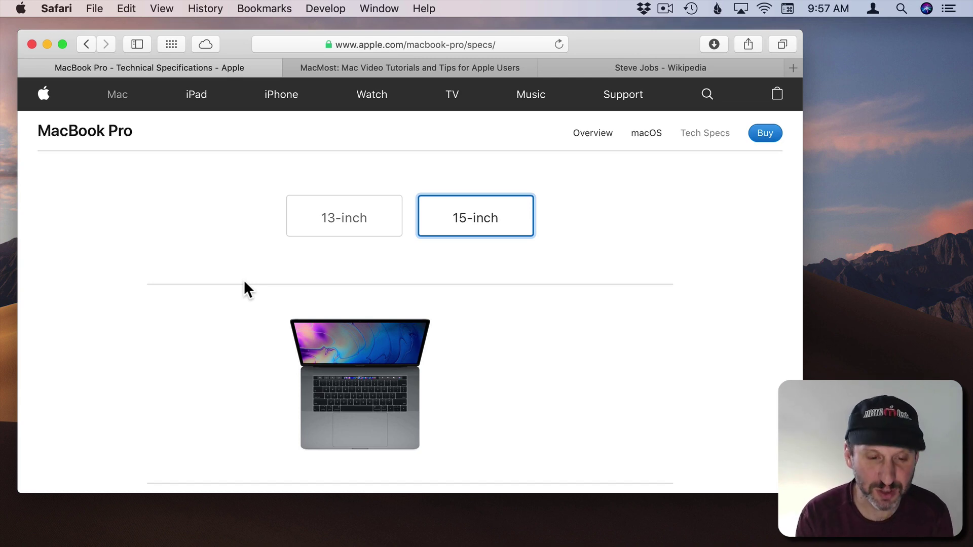
pyautogui.press('alt+super+i')
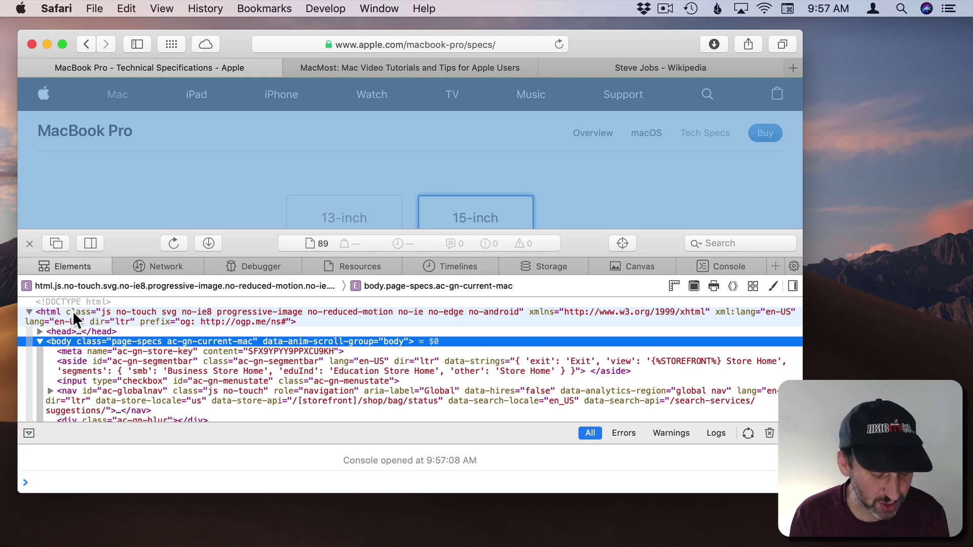
pyautogui.rightClick(72, 311)
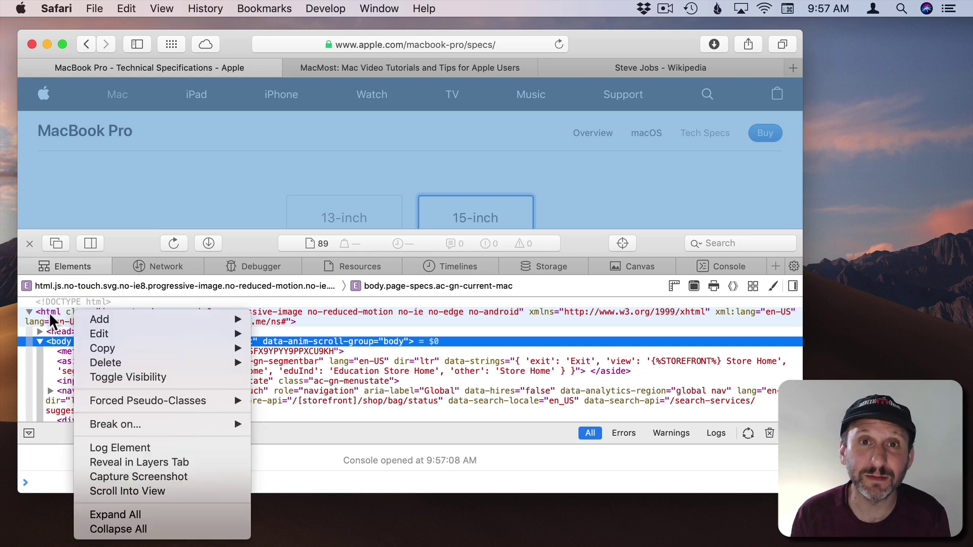
pyautogui.click(139, 476)
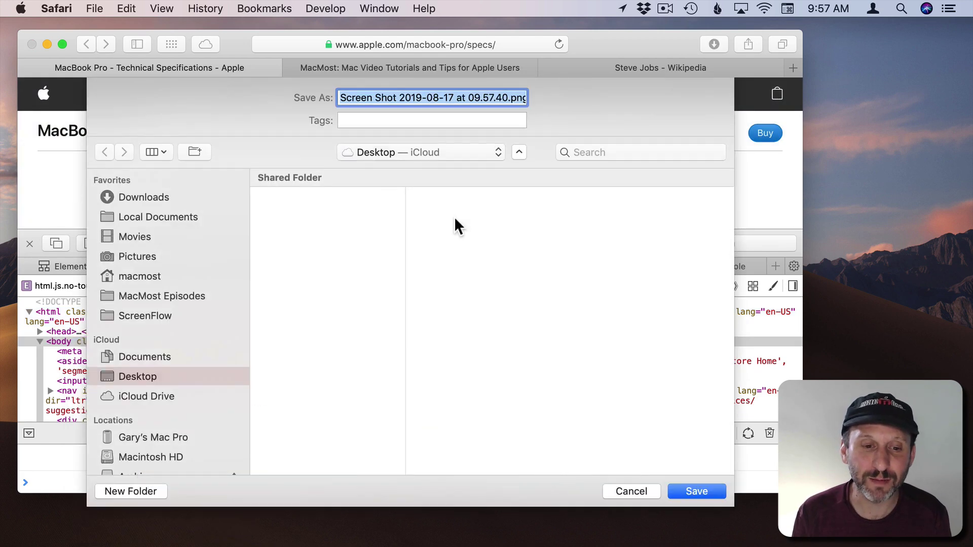
pyautogui.click(696, 491)
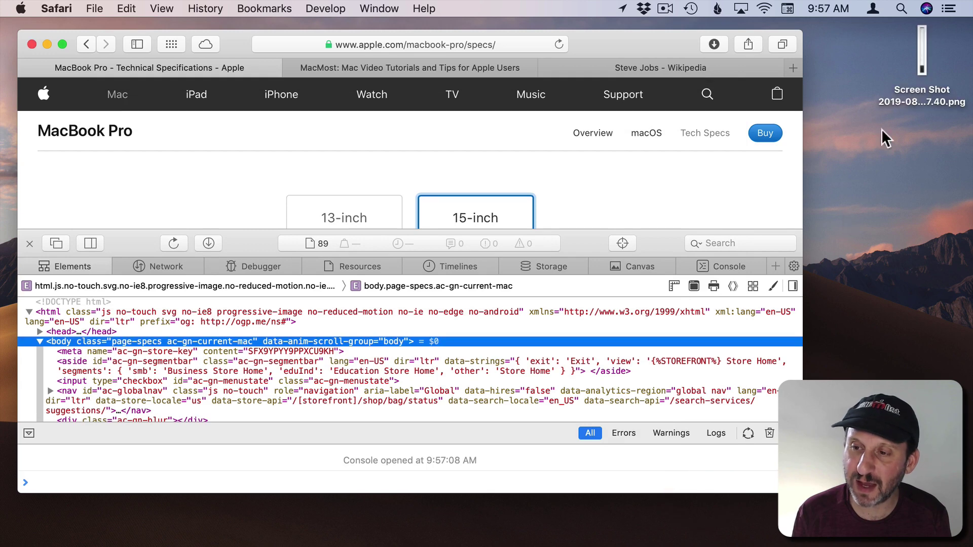
# - Open the saved screenshot in Preview, examine the captured page from top to bottom and close it
pyautogui.doubleClick(922, 46)
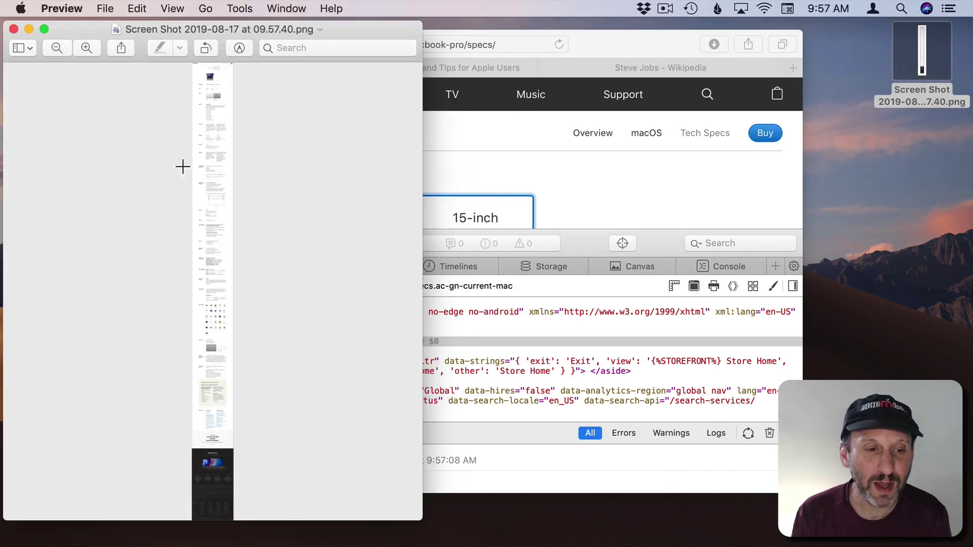
pyautogui.scroll(10, 177, 179)
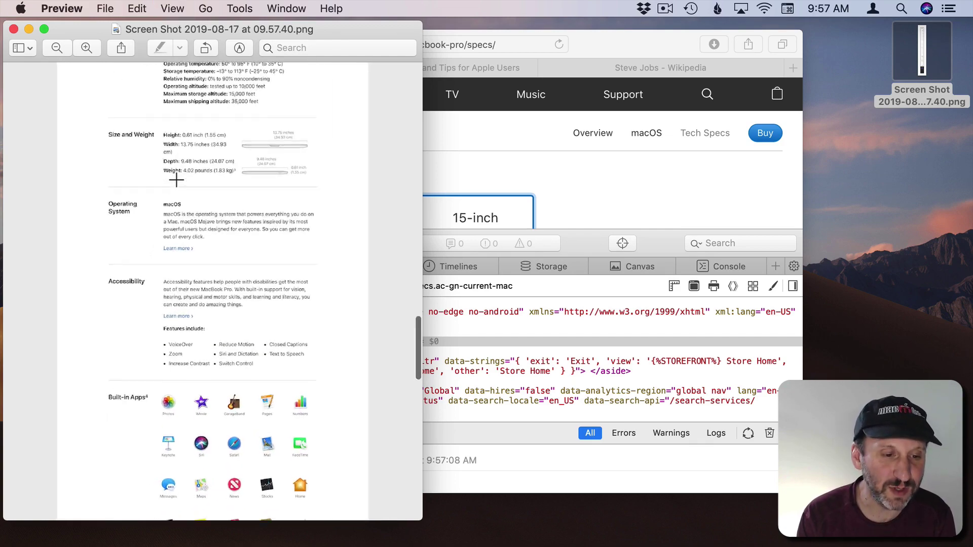
pyautogui.scroll(15, 177, 179)
pyautogui.scroll(-5, 177, 179)
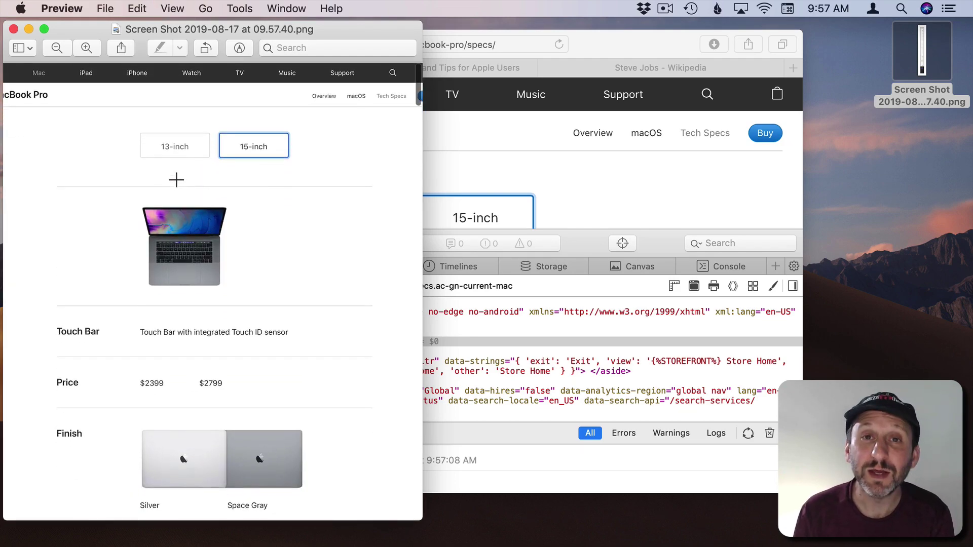
pyautogui.scroll(-20, 177, 179)
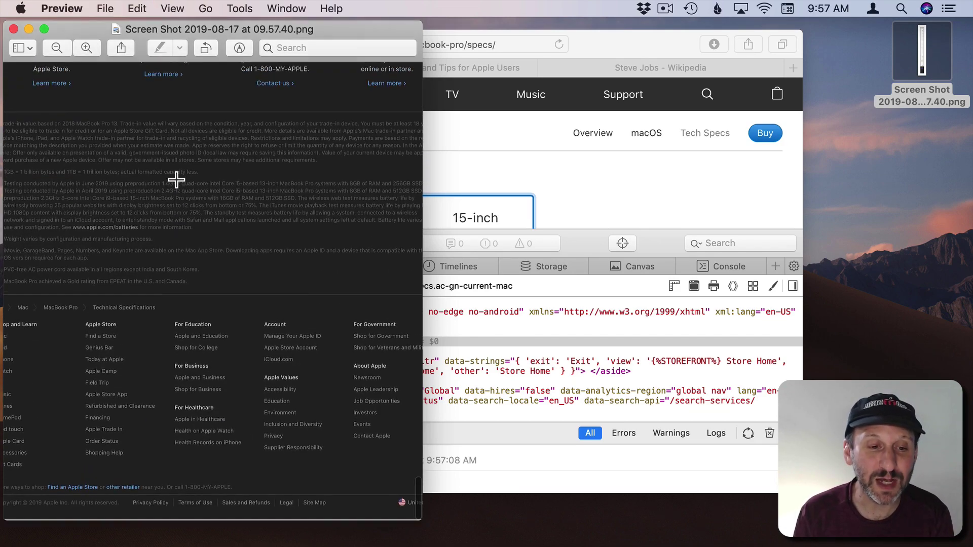
pyautogui.press('super+w')
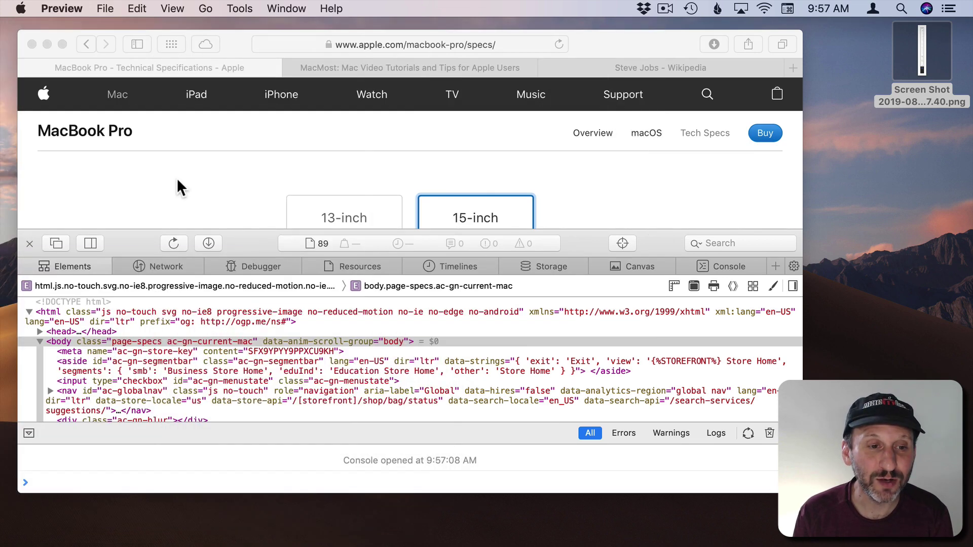
# - Capture the MacMost home page's html element with the Web Inspector, save the screenshot to the Desktop and check it in Preview
pyautogui.click(364, 66)
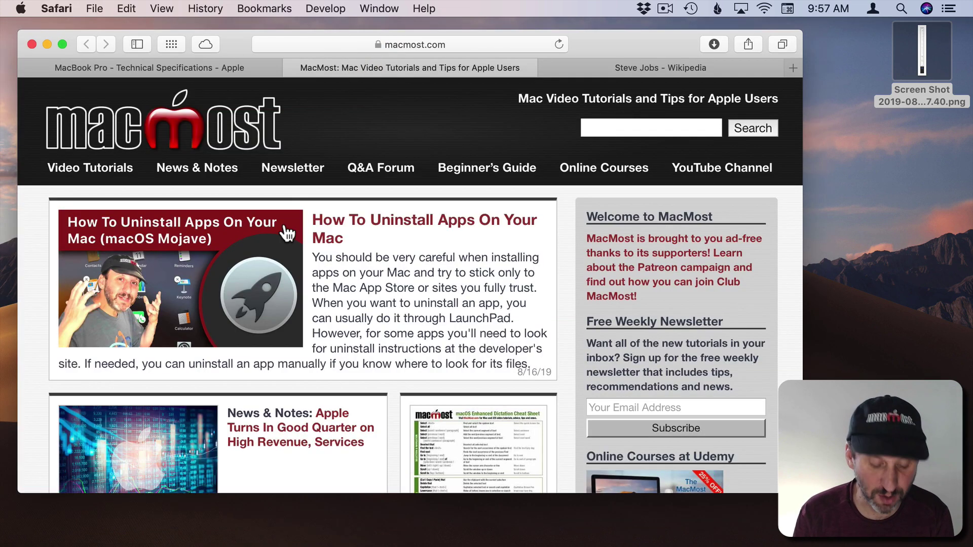
pyautogui.press('alt+super+i')
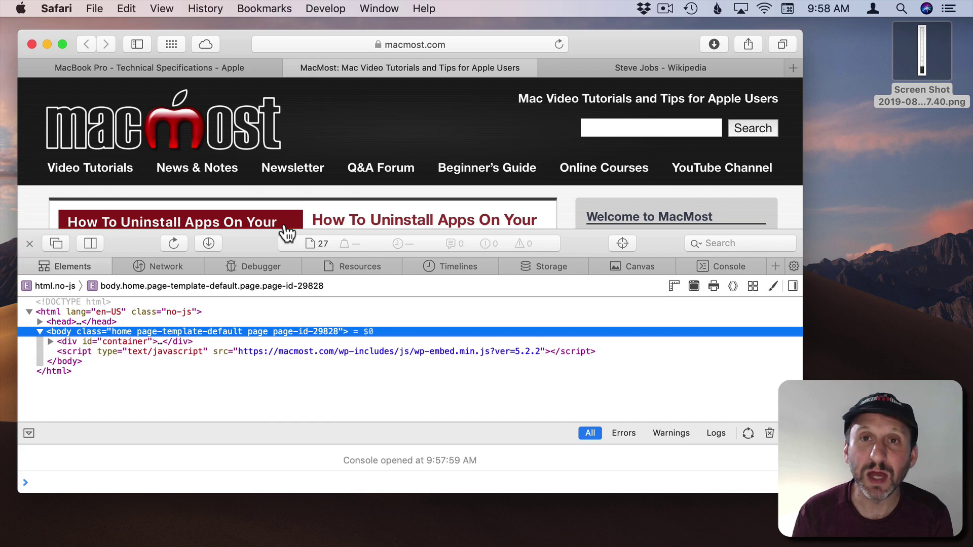
pyautogui.click(86, 310)
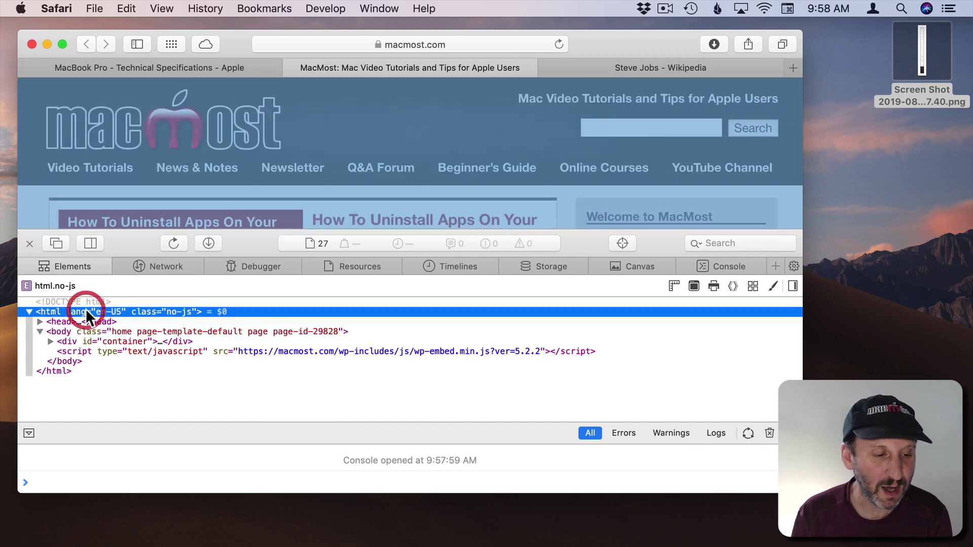
pyautogui.rightClick(77, 311)
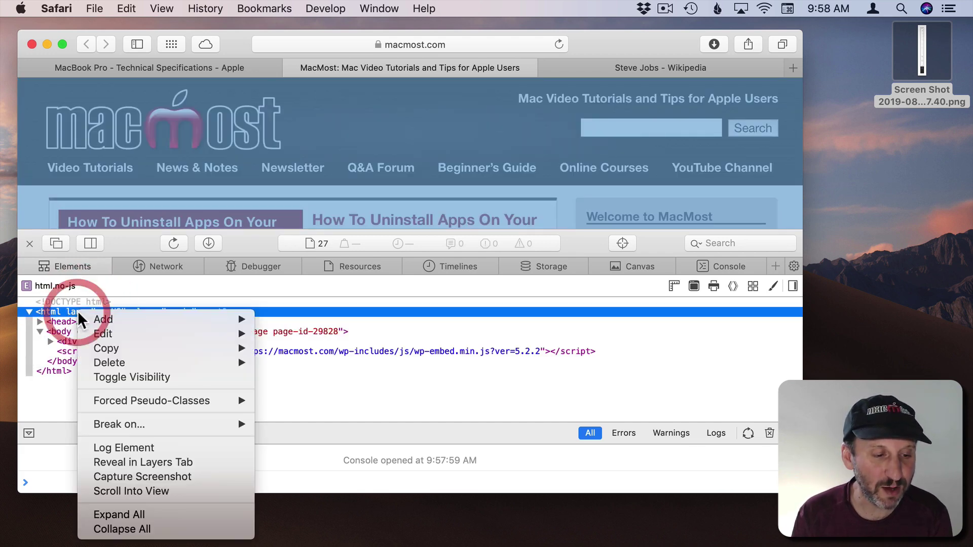
pyautogui.click(132, 478)
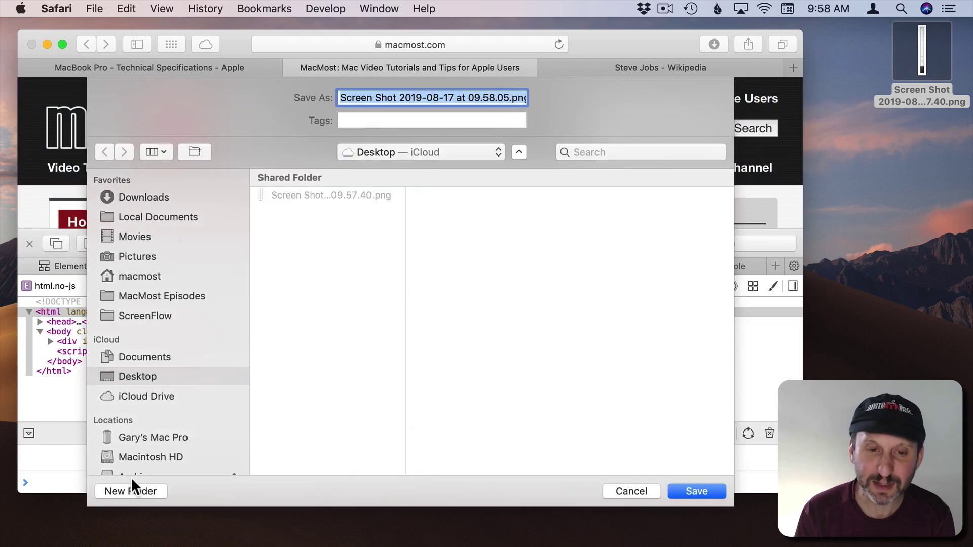
pyautogui.press('Return')
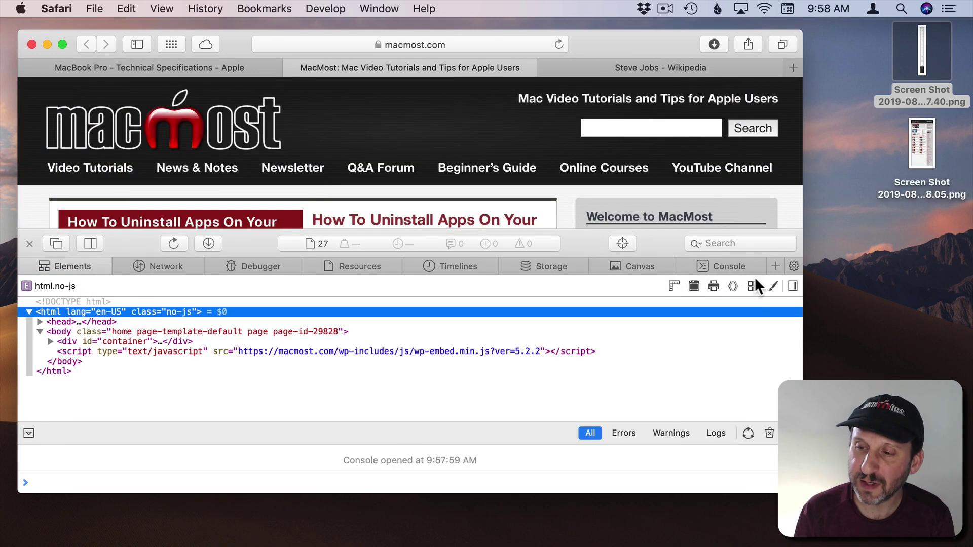
pyautogui.doubleClick(923, 129)
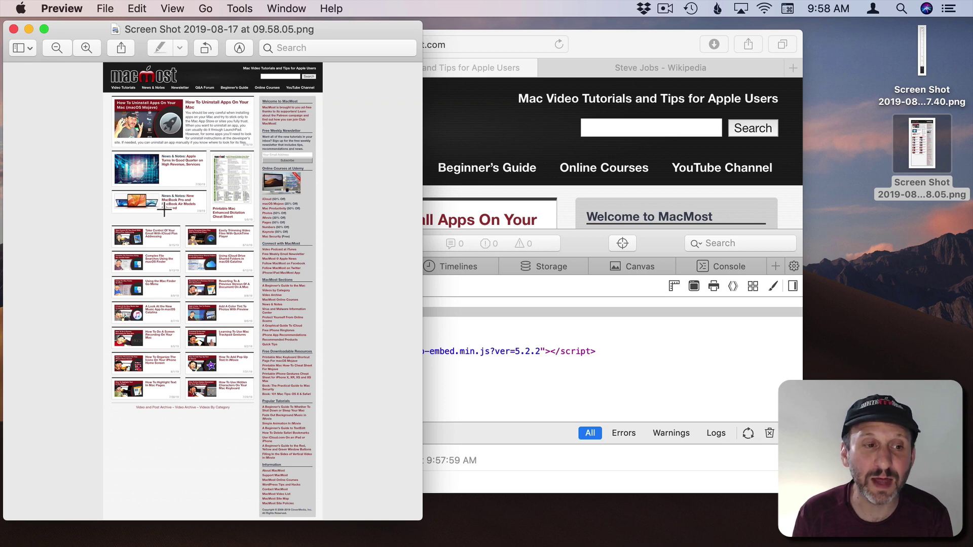
pyautogui.press('super+w')
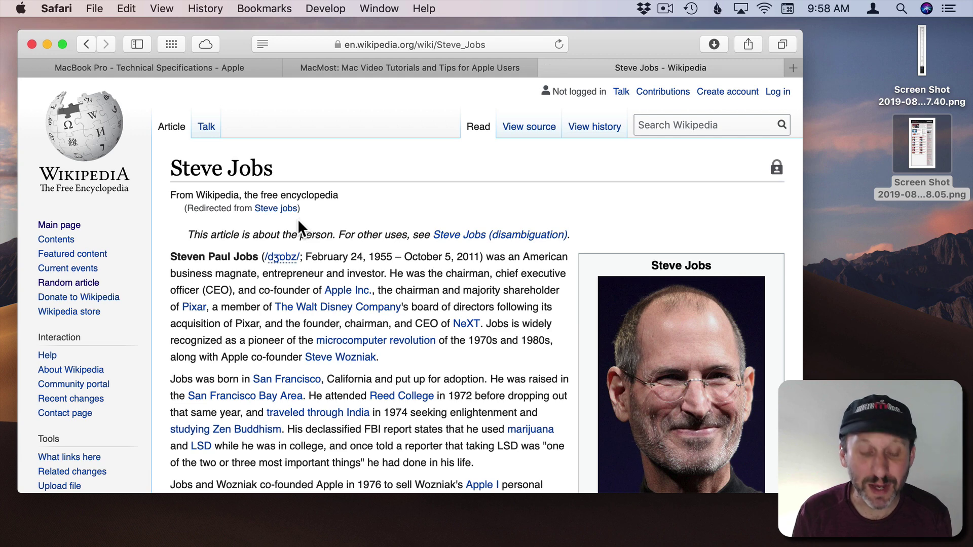
# - Capture a screenshot of the Steve Jobs Wikipedia article's html element with the Web Inspector
pyautogui.press('alt+super+i')
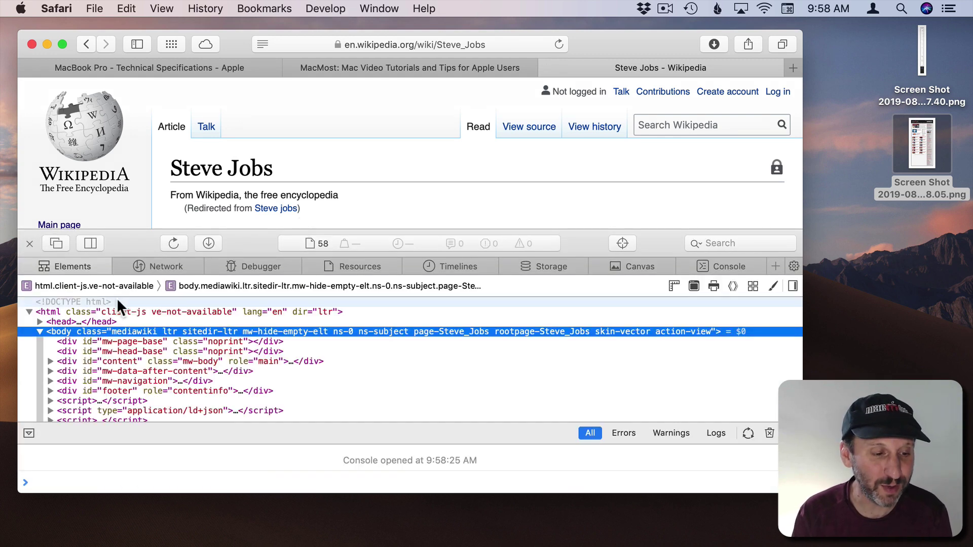
pyautogui.click(89, 314)
pyautogui.rightClick(89, 314)
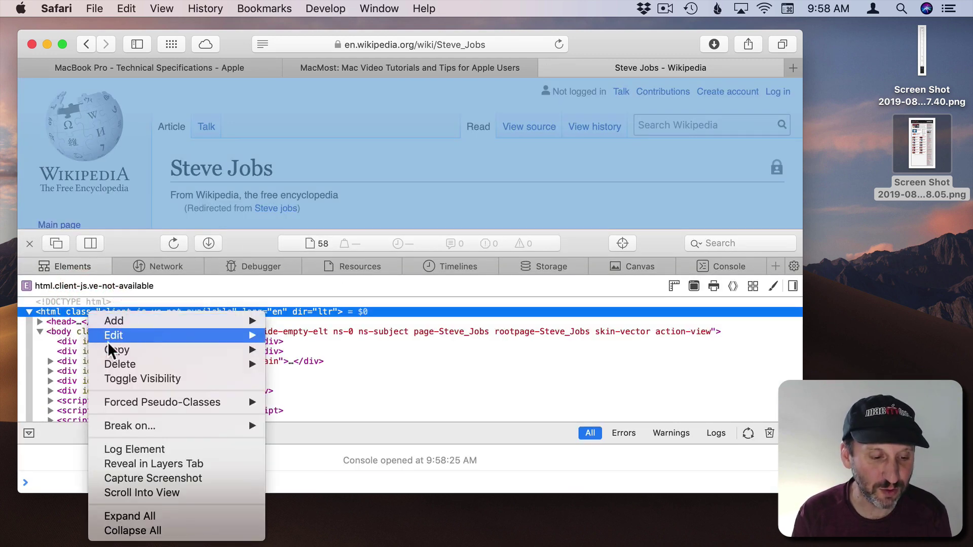
pyautogui.click(136, 478)
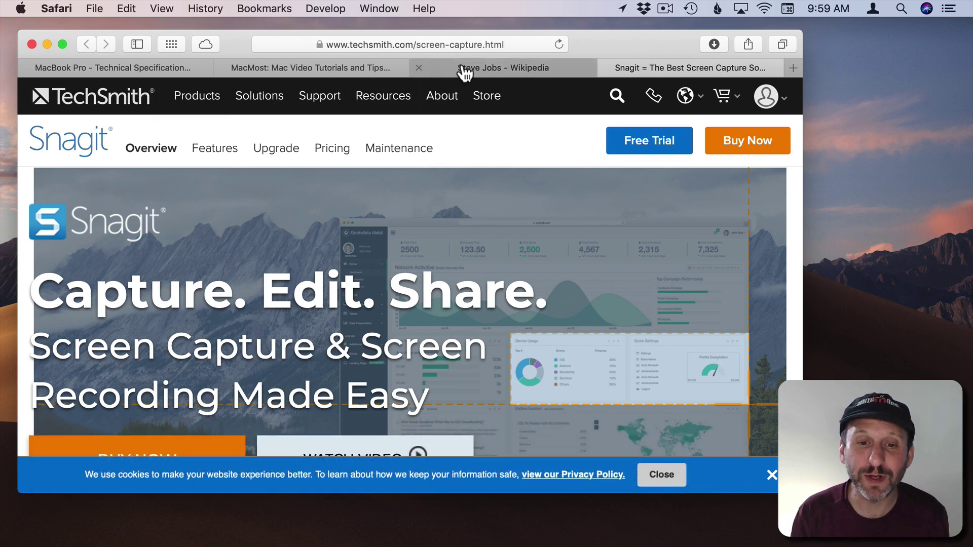
# - Return to the Steve Jobs Wikipedia article and set Snagit's image capture selection to Webpage
pyautogui.click(464, 71)
pyautogui.click(30, 249)
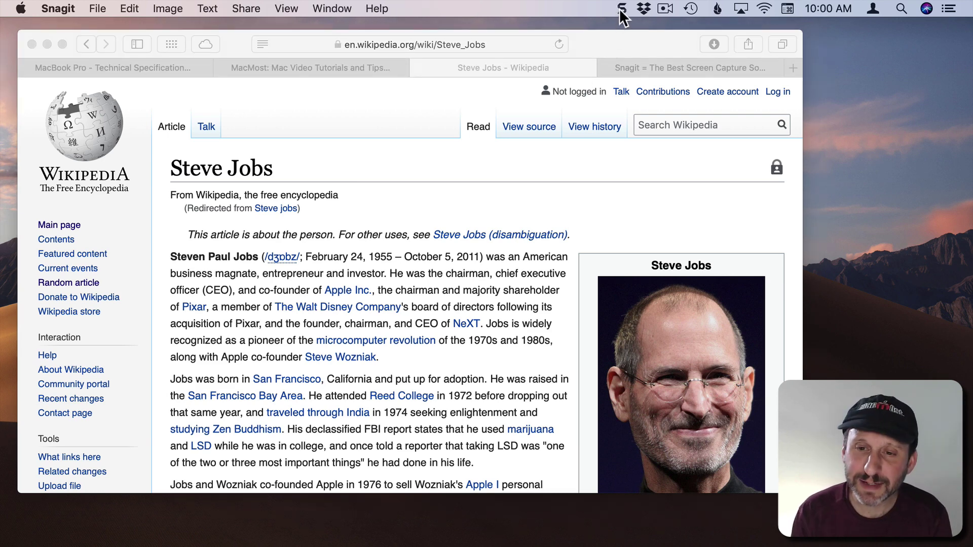
pyautogui.click(621, 9)
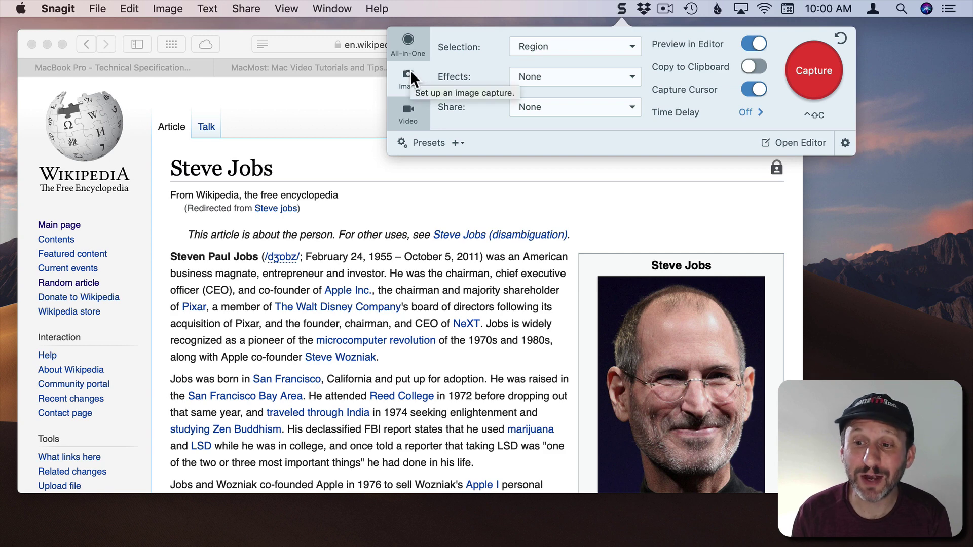
pyautogui.click(565, 45)
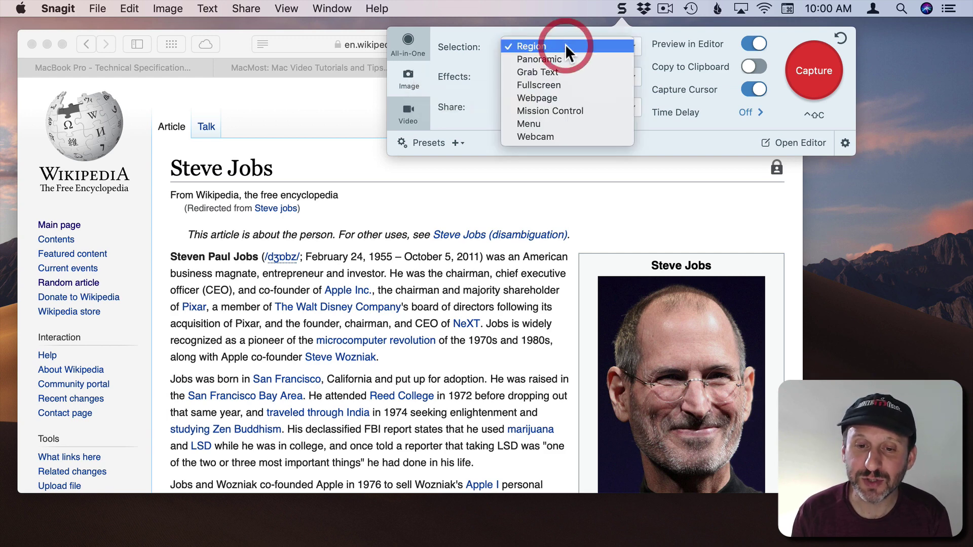
pyautogui.click(557, 95)
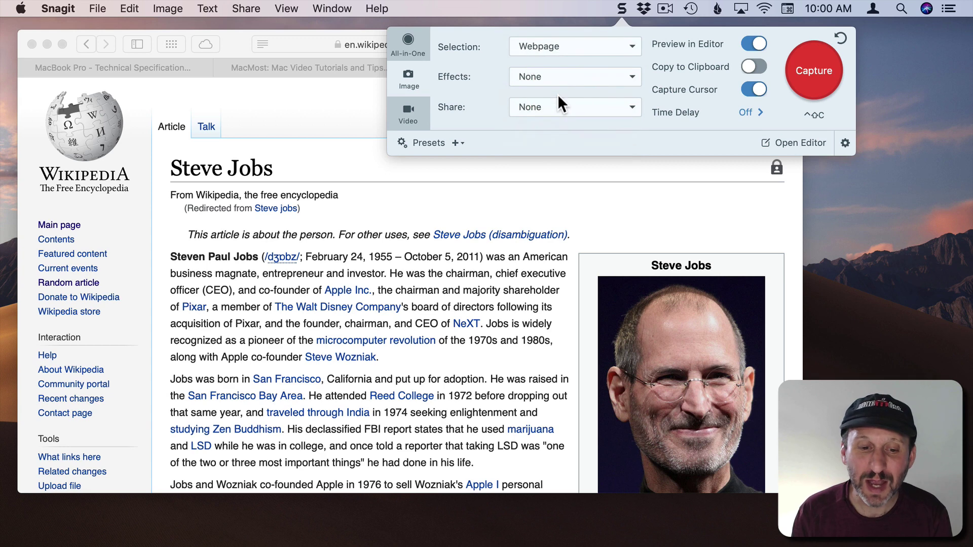
# - Capture the Steve Jobs Wikipedia article with Snagit's webpage capture using its Safari URL, then save the capture to the Desktop as a PNG
pyautogui.click(831, 74)
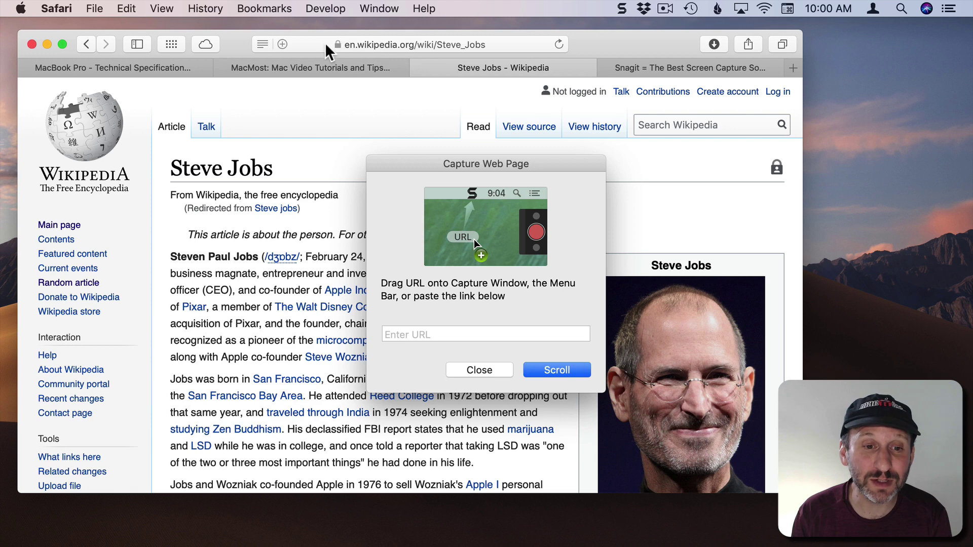
pyautogui.moveTo(355, 45); pyautogui.dragTo(427, 335)
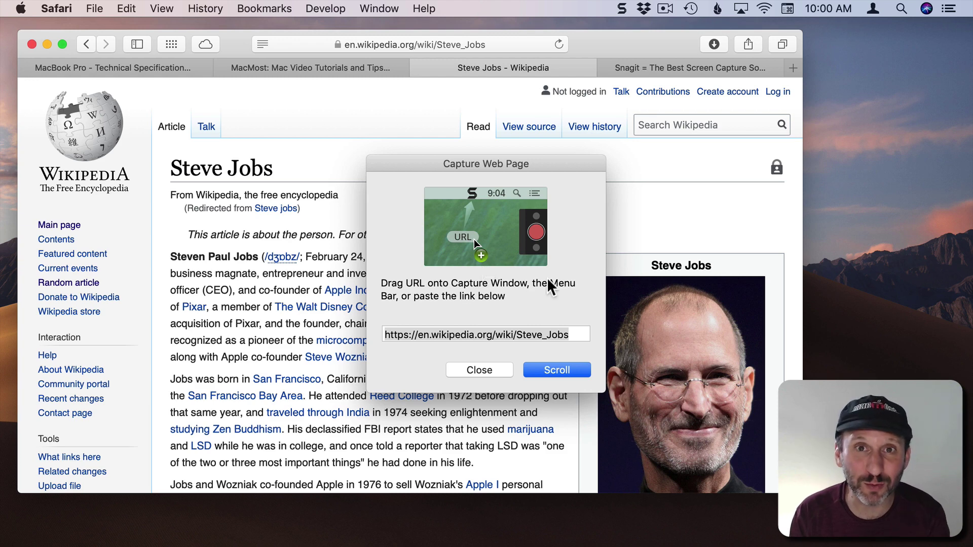
pyautogui.click(557, 371)
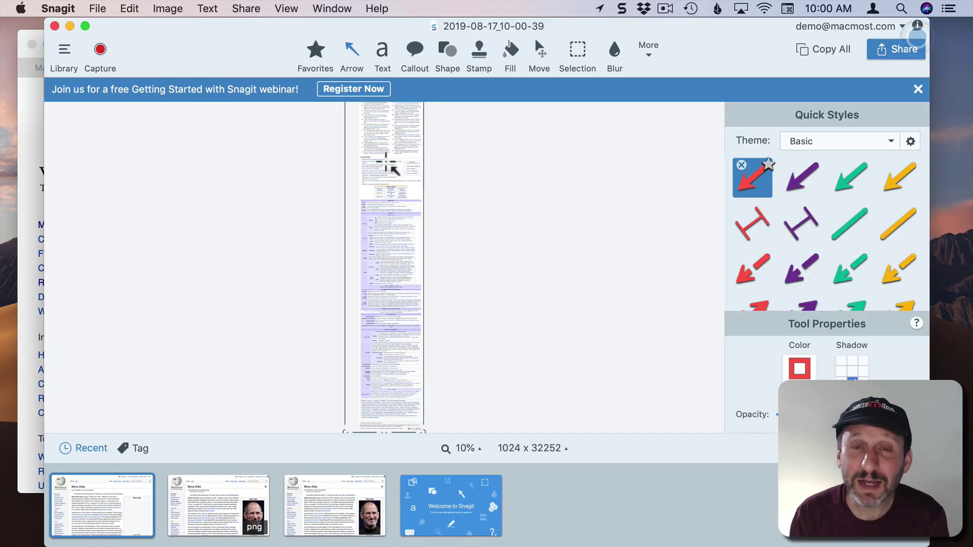
pyautogui.scroll(15, 391, 167)
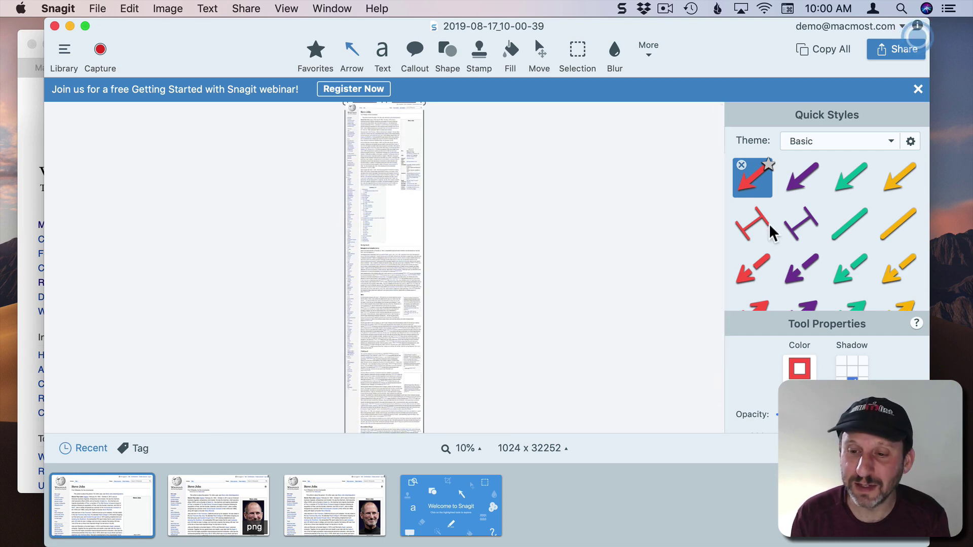
pyautogui.click(100, 8)
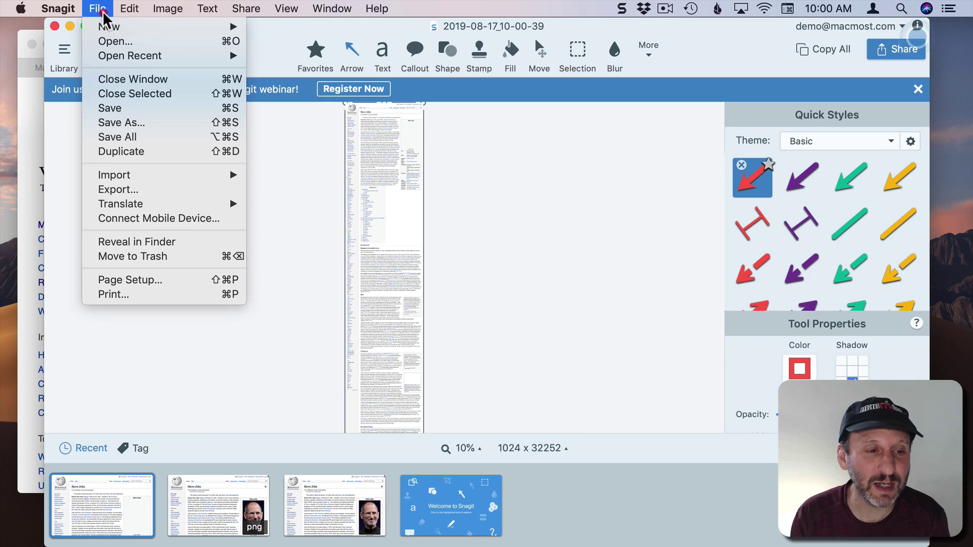
pyautogui.click(120, 108)
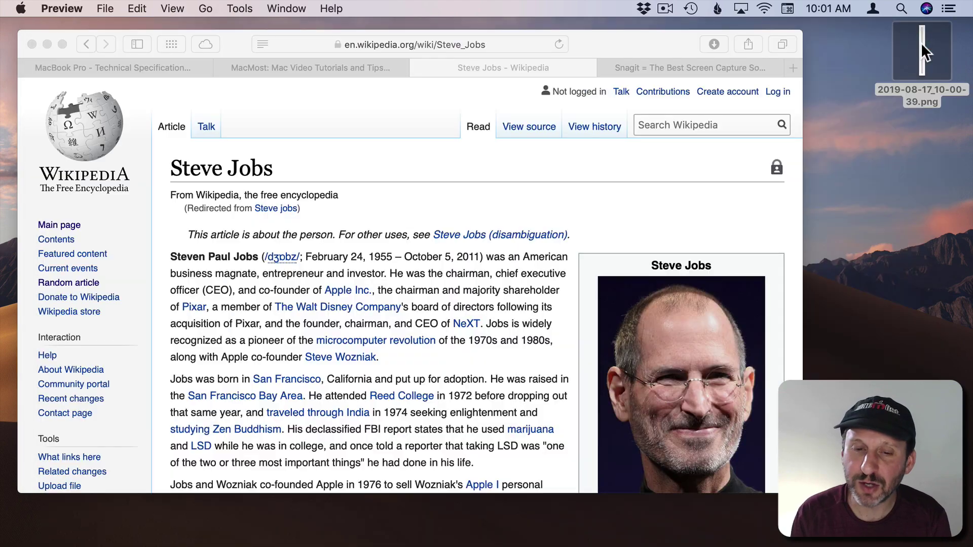
# - Open the saved Snagit capture from the Desktop in Preview, examine the page down to its footer and close it
pyautogui.doubleClick(921, 46)
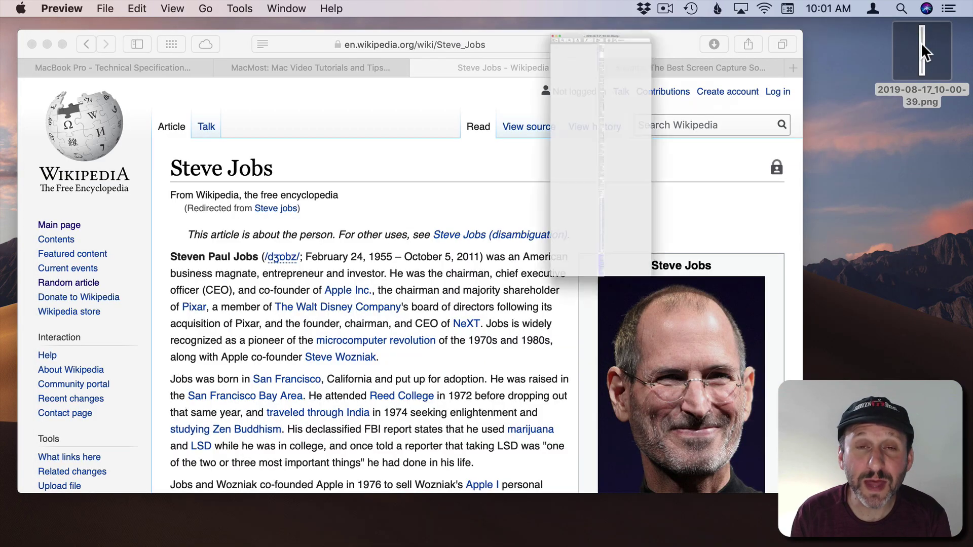
pyautogui.scroll(10, 223, 182)
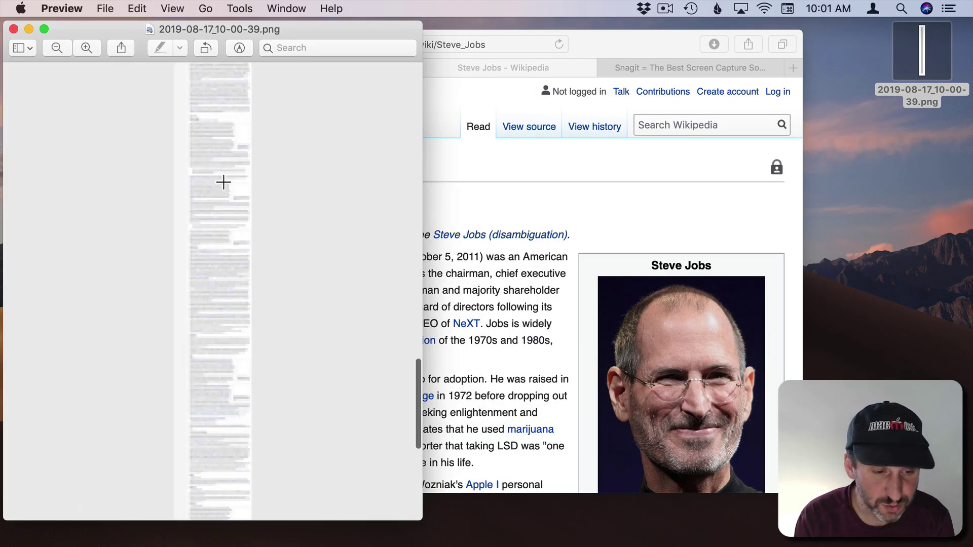
pyautogui.scroll(20, 223, 181)
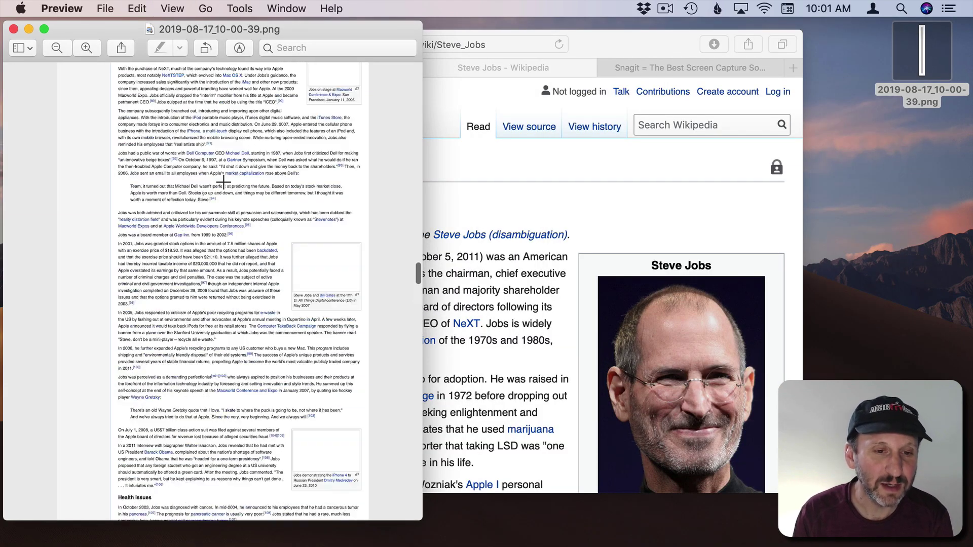
pyautogui.scroll(-20, 223, 182)
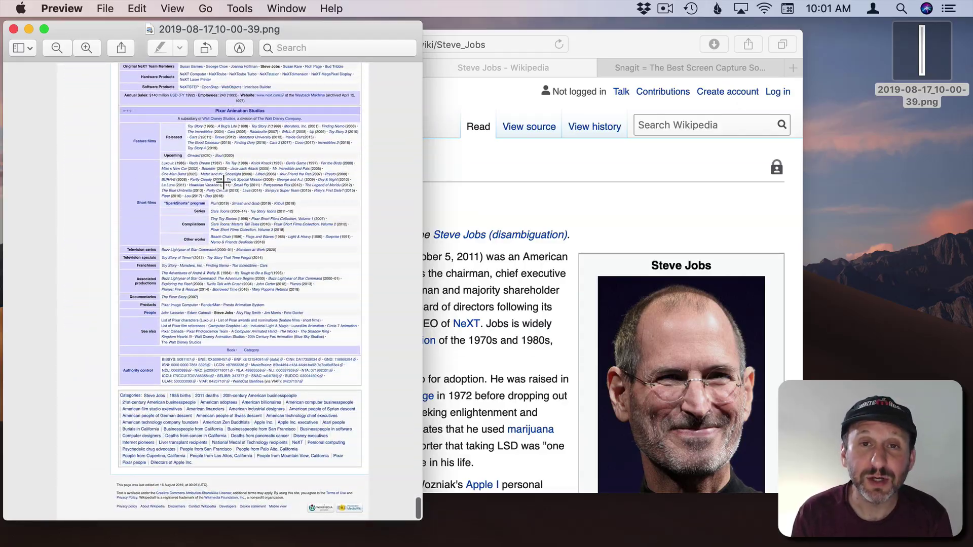
pyautogui.click(15, 29)
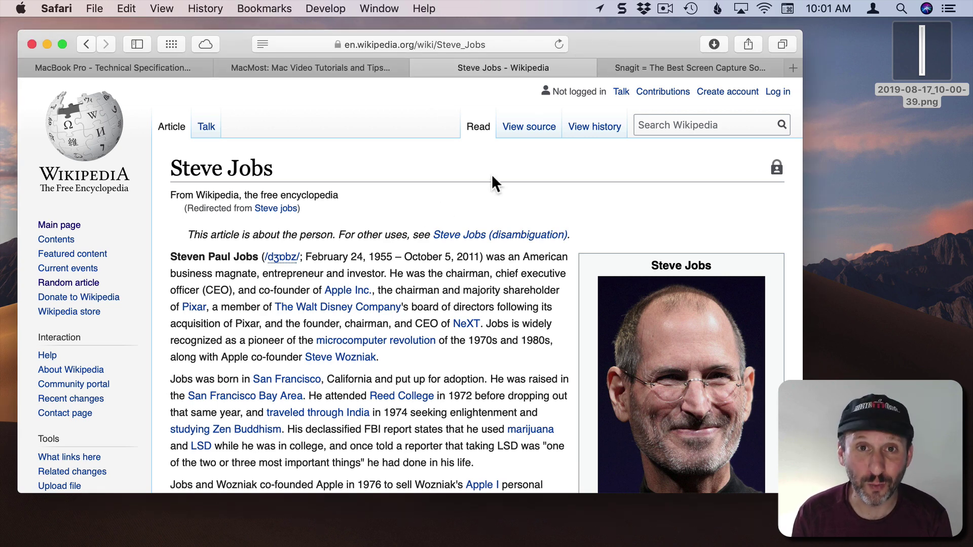
# - Set Snagit's selection to Region, make a downward scrolling capture of the article's browser page area and review it in the editor
pyautogui.click(622, 8)
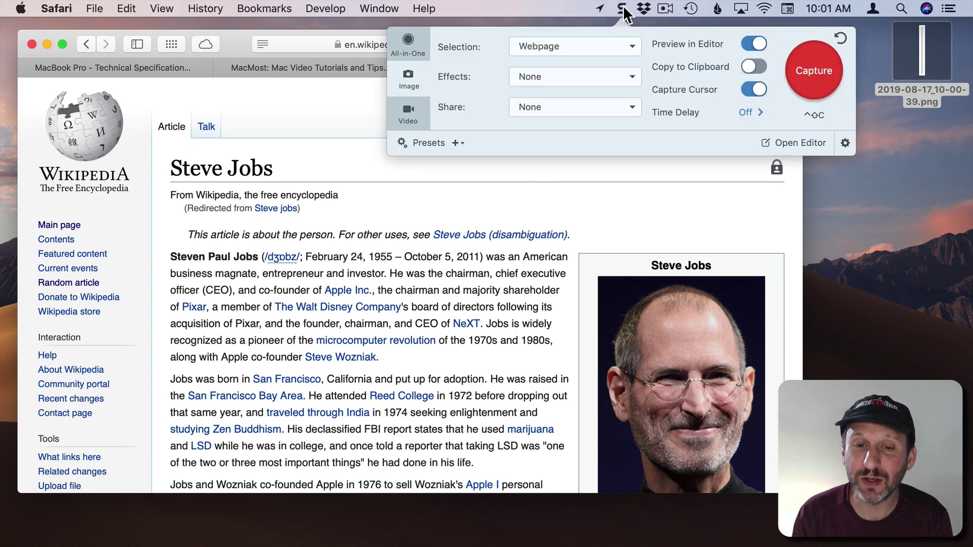
pyautogui.click(560, 40)
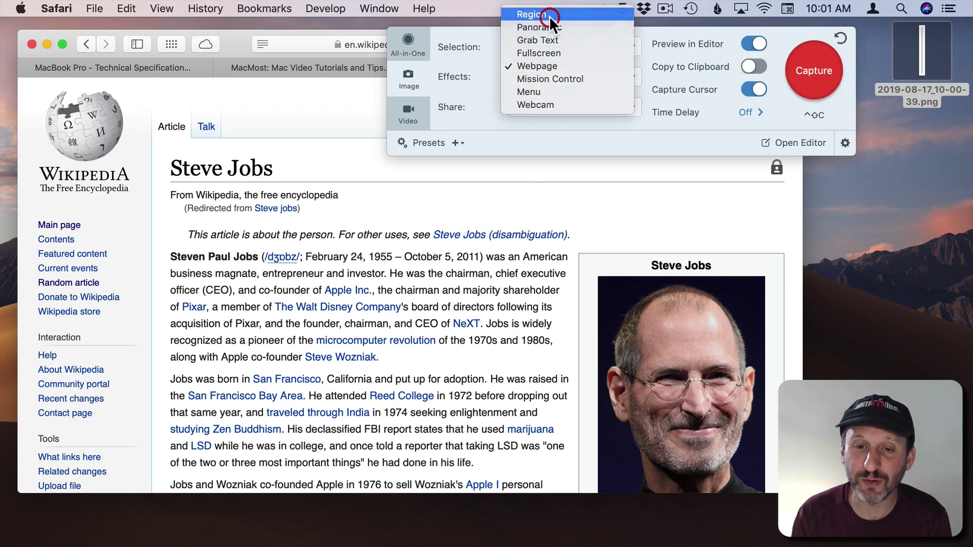
pyautogui.click(550, 16)
pyautogui.click(807, 72)
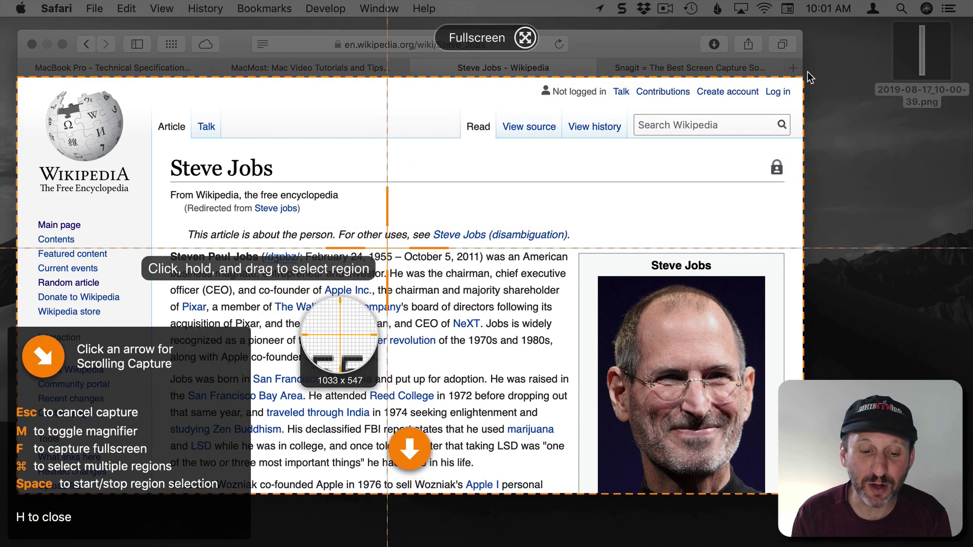
pyautogui.click(416, 462)
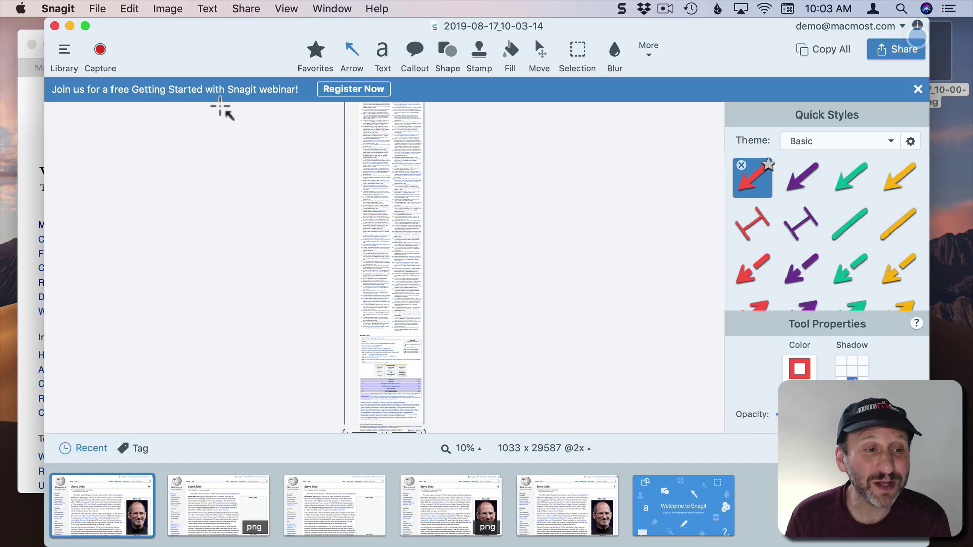
pyautogui.scroll(15, 393, 245)
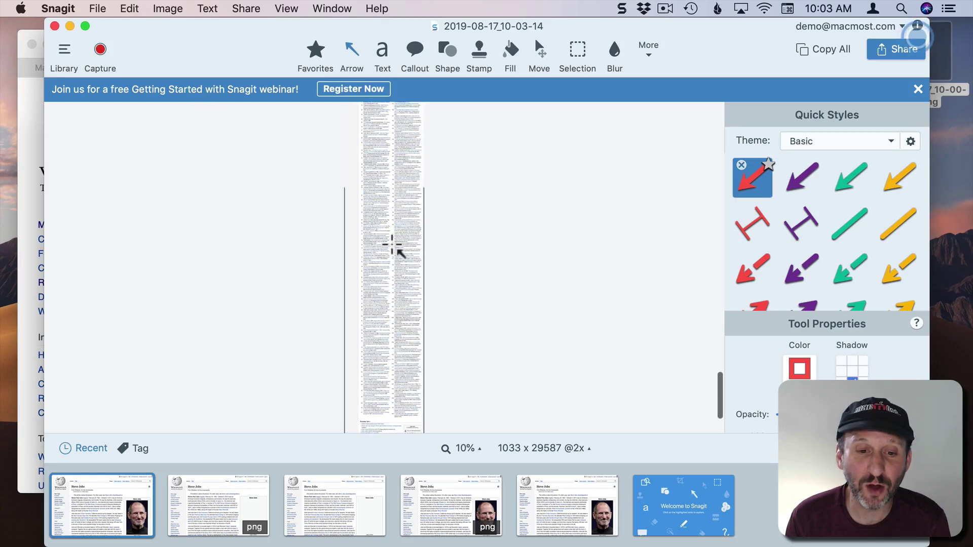
pyautogui.scroll(-2, 393, 246)
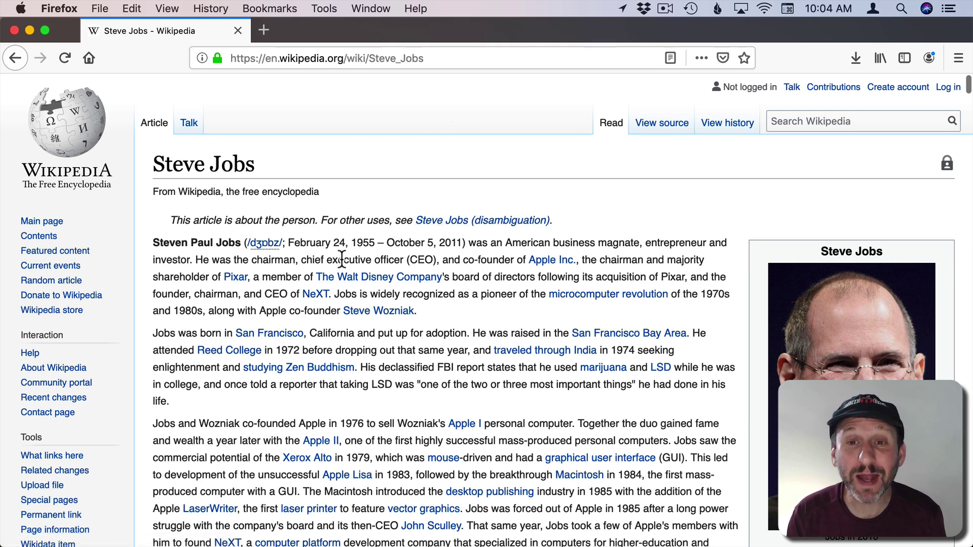
# - Take a full-page screenshot of the Steve Jobs Wikipedia article in Firefox, look through its preview and download it
pyautogui.click(702, 57)
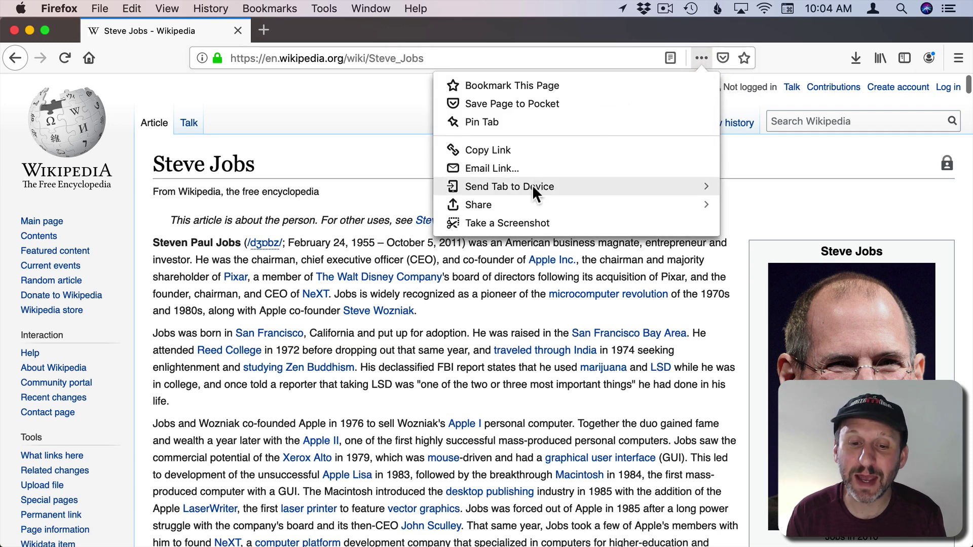
pyautogui.click(512, 225)
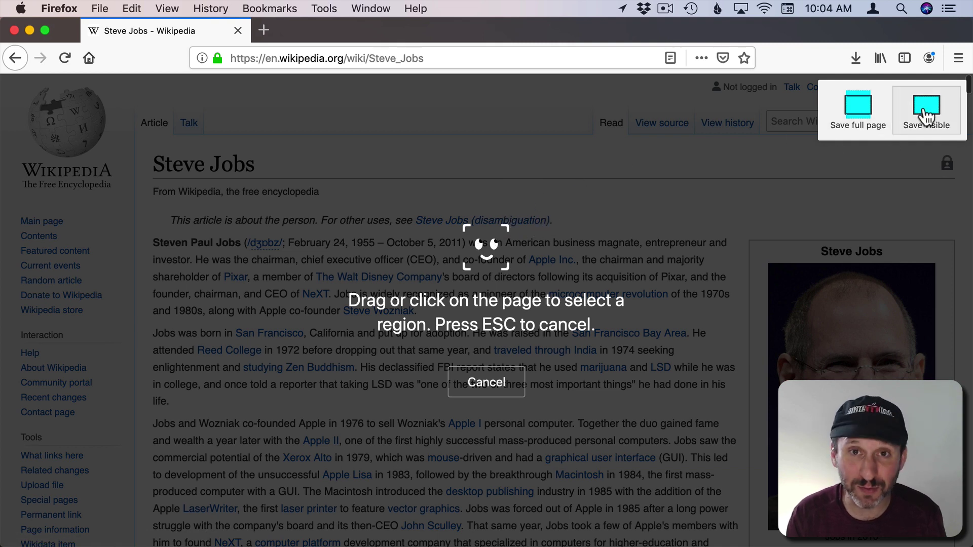
pyautogui.click(859, 124)
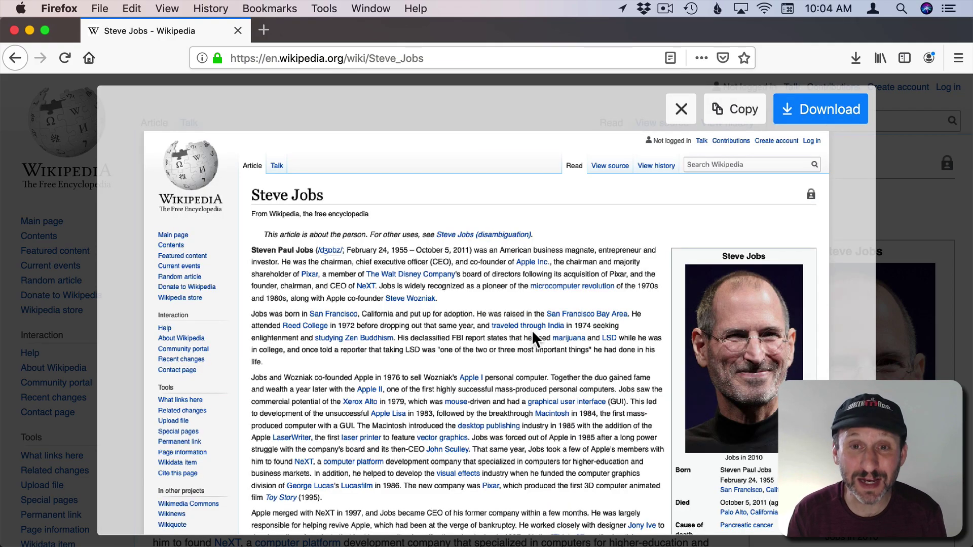
pyautogui.scroll(-20, 497, 393)
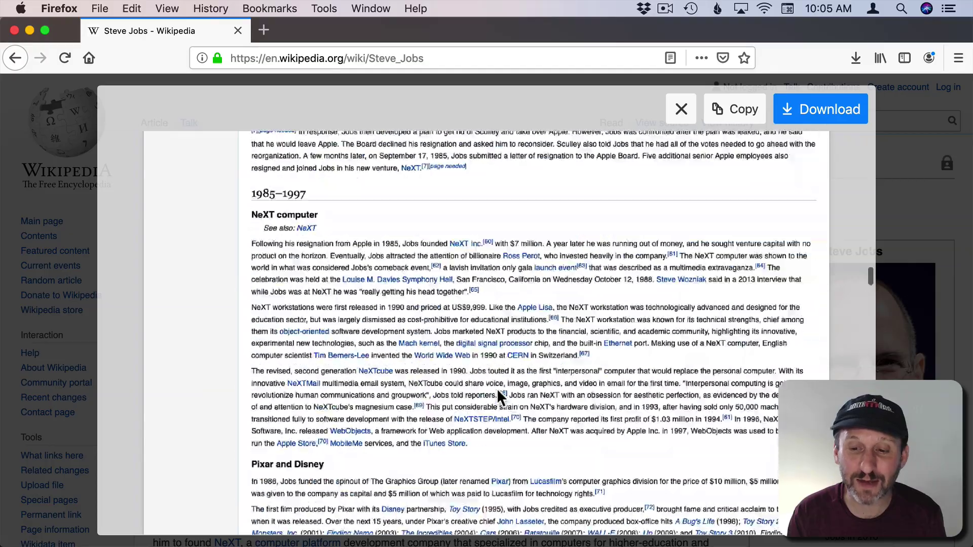
pyautogui.scroll(15, 499, 397)
pyautogui.scroll(-3, 499, 397)
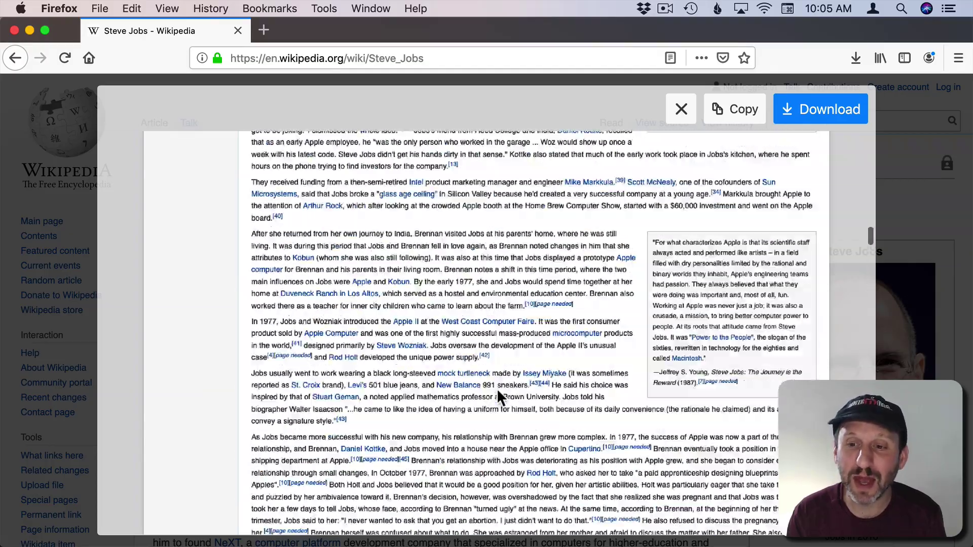
pyautogui.scroll(5, 496, 388)
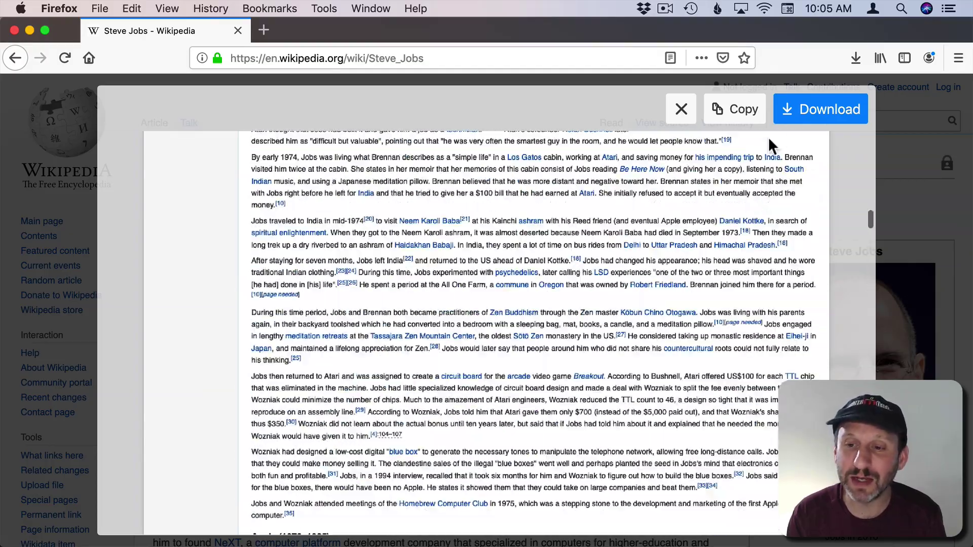
pyautogui.click(809, 113)
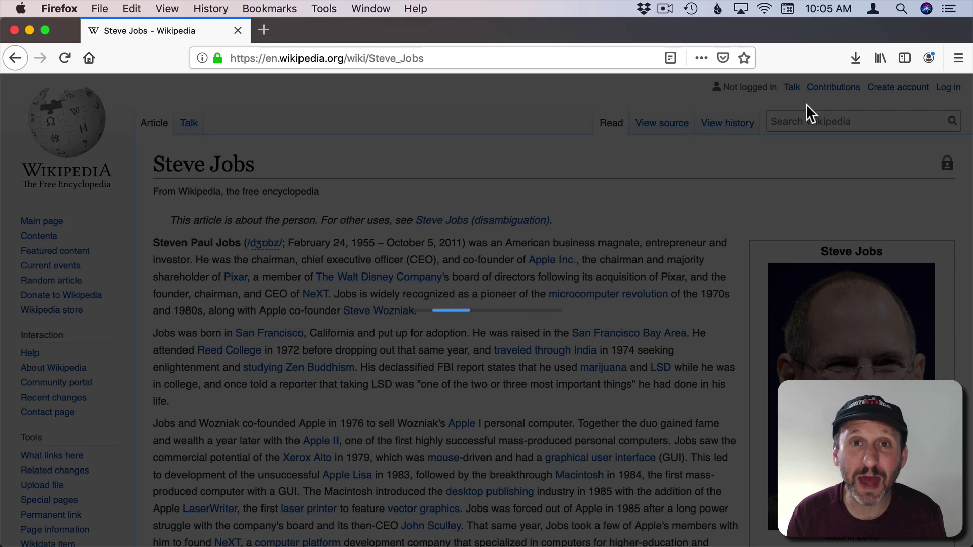
# - Locate the newly downloaded Firefox screenshot in the Downloads folder, open it in Preview and enlarge it to a readable size
pyautogui.click(855, 58)
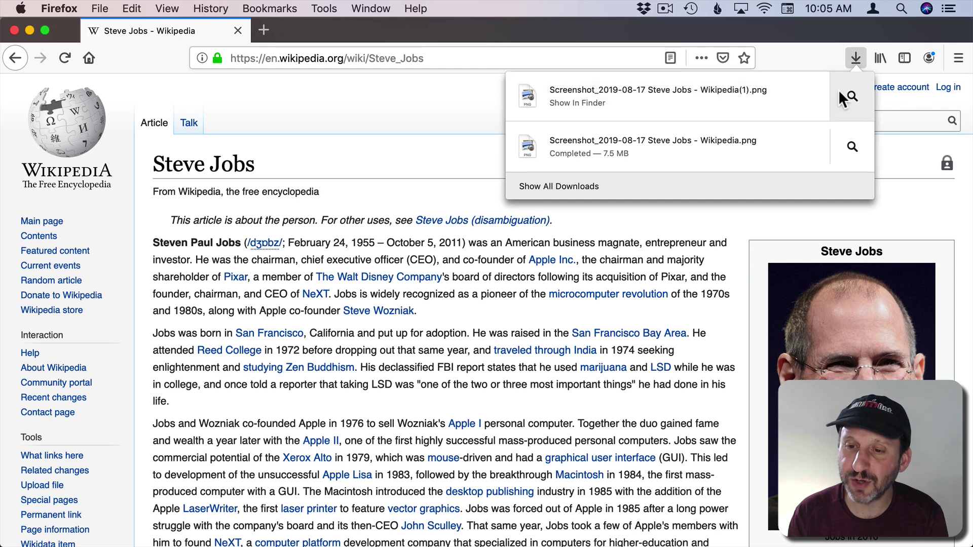
pyautogui.click(853, 96)
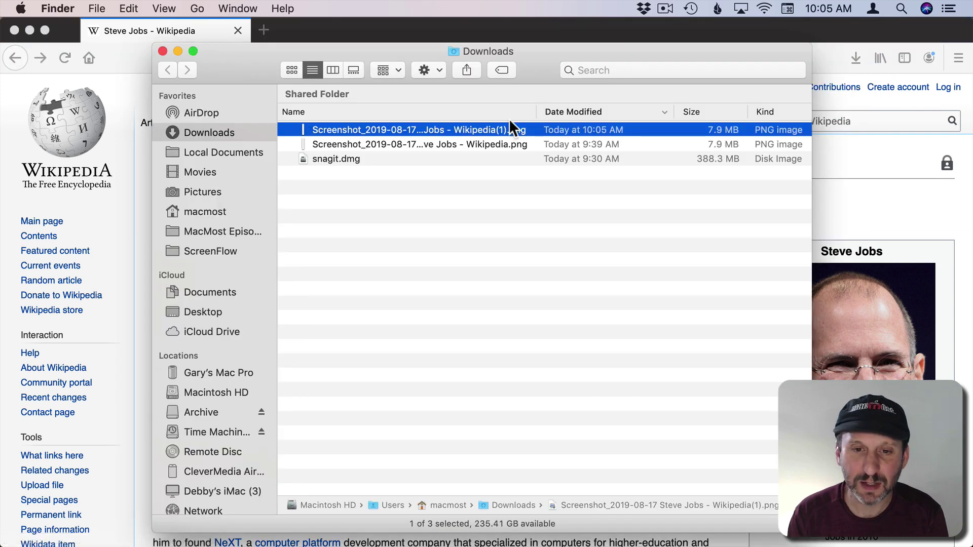
pyautogui.doubleClick(306, 129)
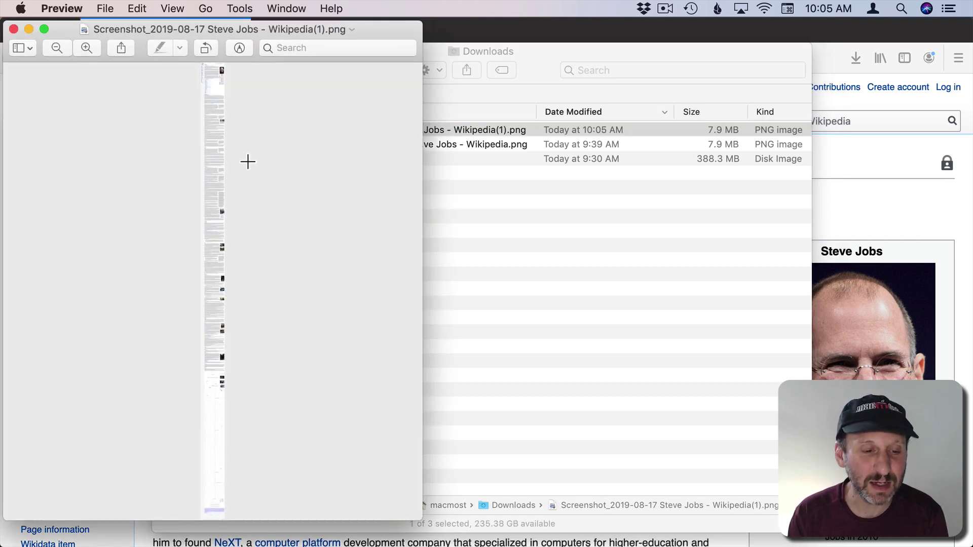
pyautogui.press('super+plus')
pyautogui.press('super+plus')
pyautogui.press('super+plus')
pyautogui.press('super+plus')
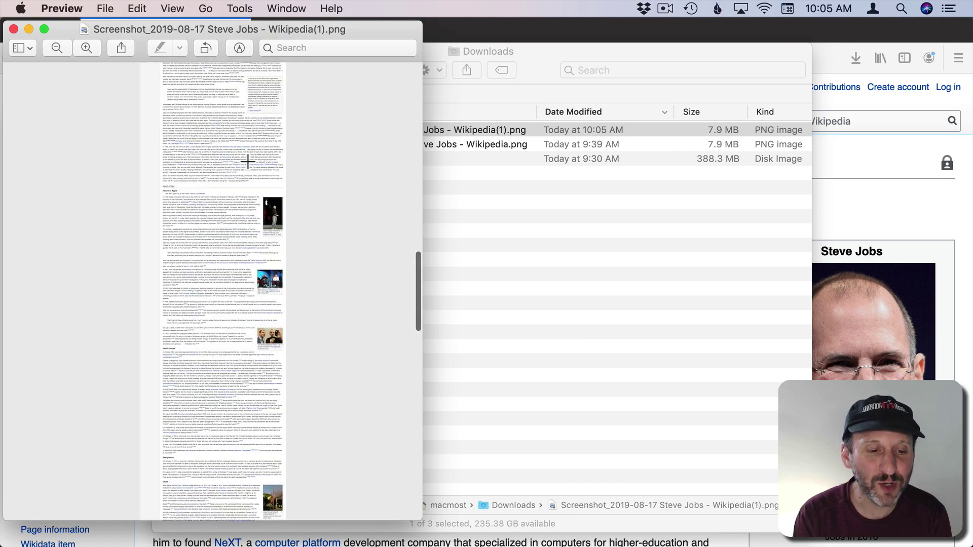
pyautogui.press('super+plus')
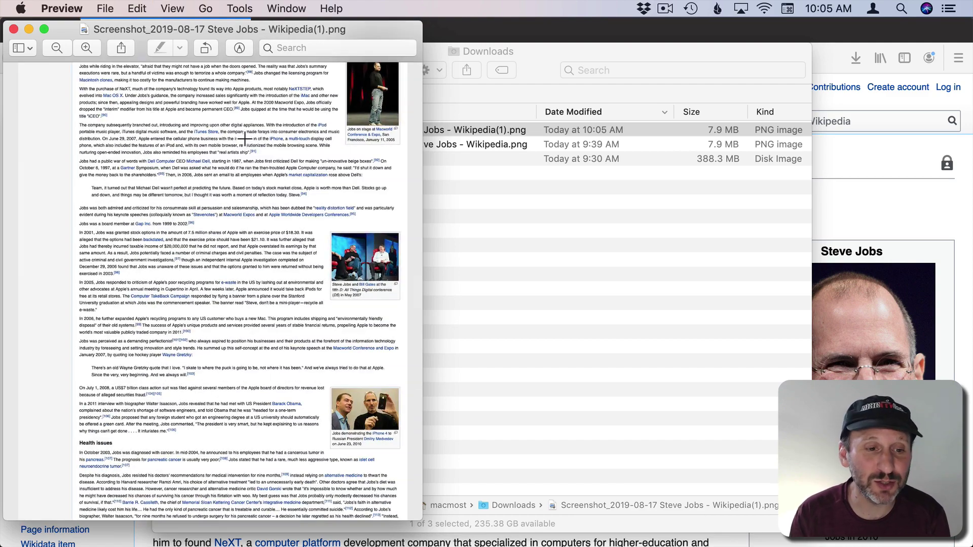
# - Examine the downloaded Firefox screenshot from the article's beginning through its references to the footer, and return to the beginning
pyautogui.scroll(10, 245, 138)
pyautogui.scroll(15, 245, 137)
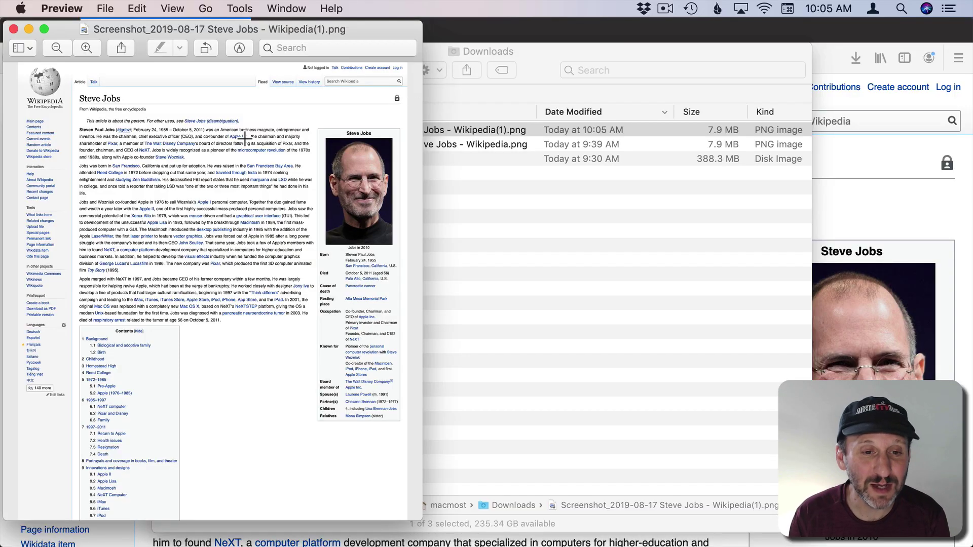
pyautogui.scroll(-15, 244, 138)
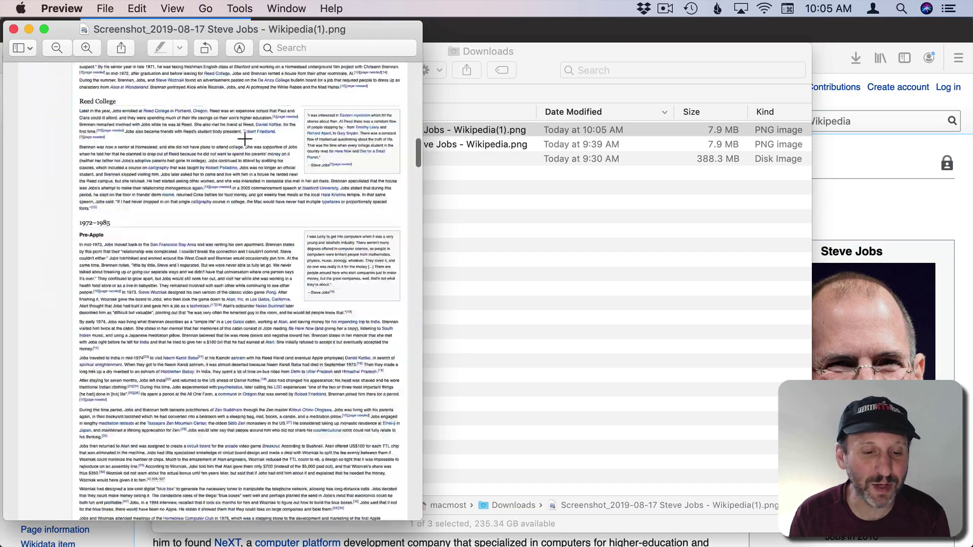
pyautogui.scroll(-15, 245, 139)
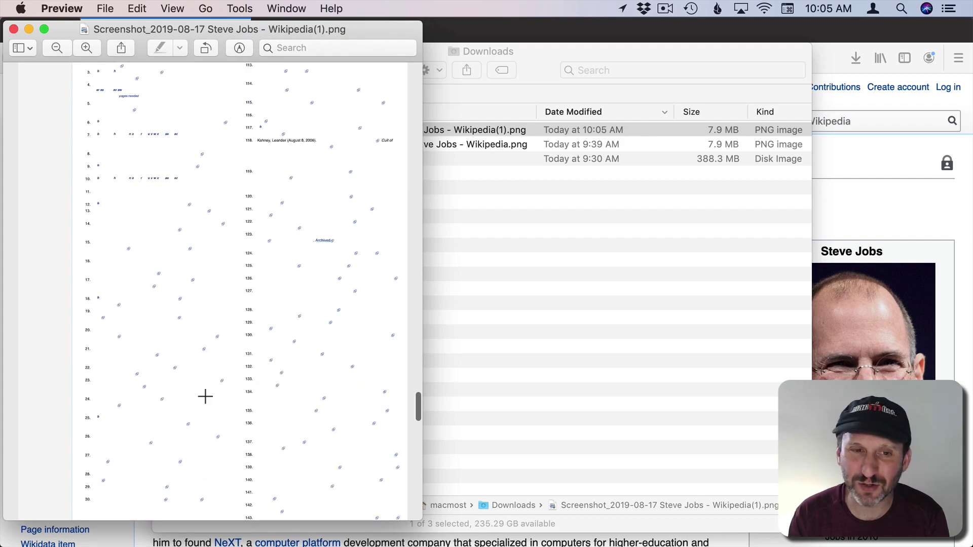
pyautogui.scroll(-15, 205, 396)
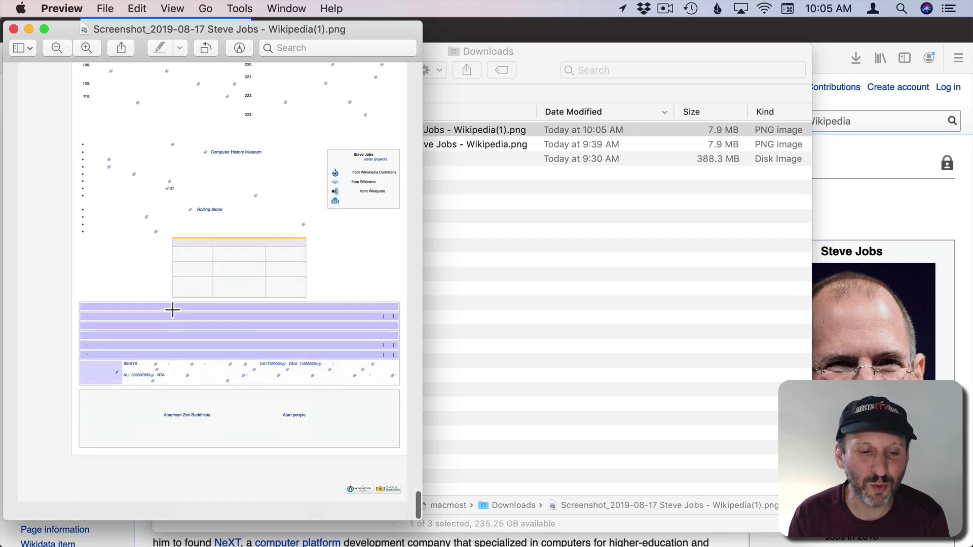
pyautogui.scroll(20, 172, 310)
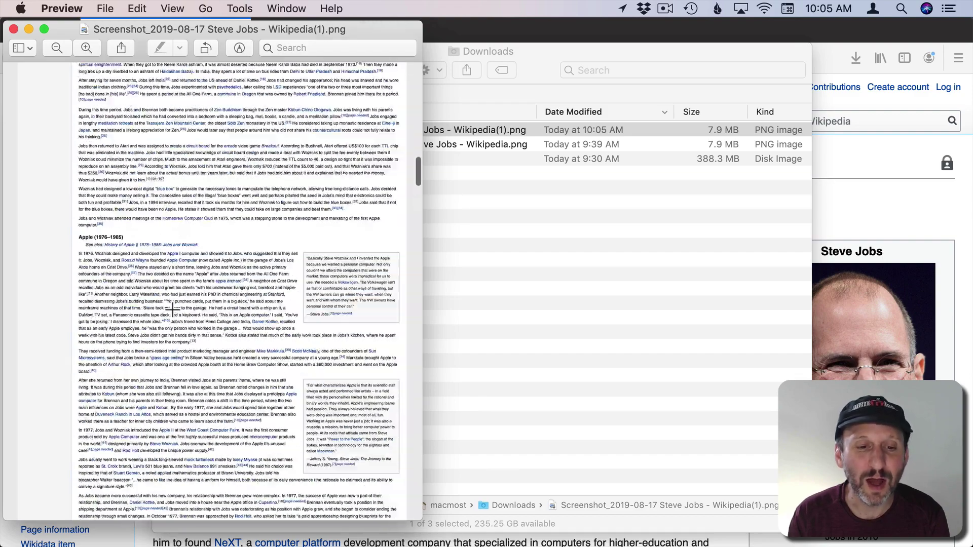
pyautogui.scroll(10, 173, 310)
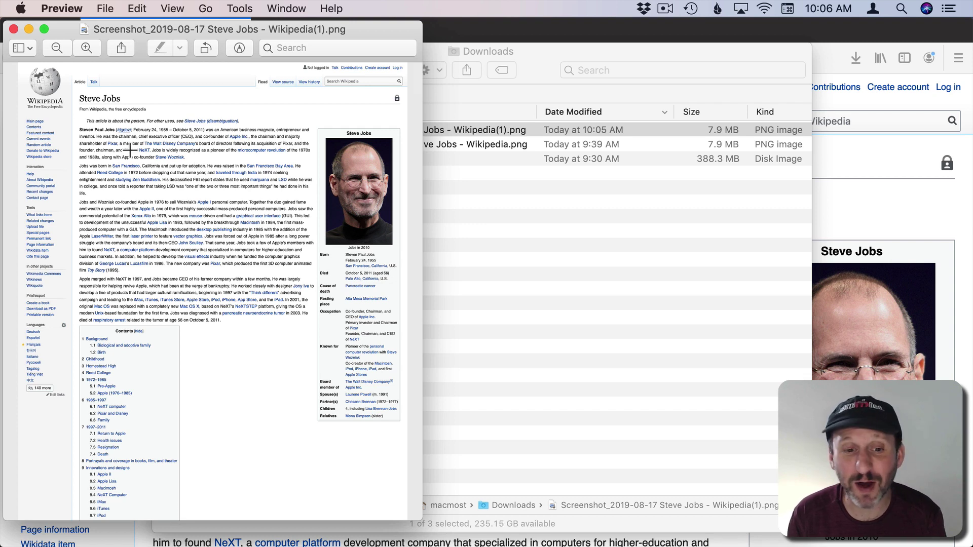
pyautogui.scroll(2, 130, 150)
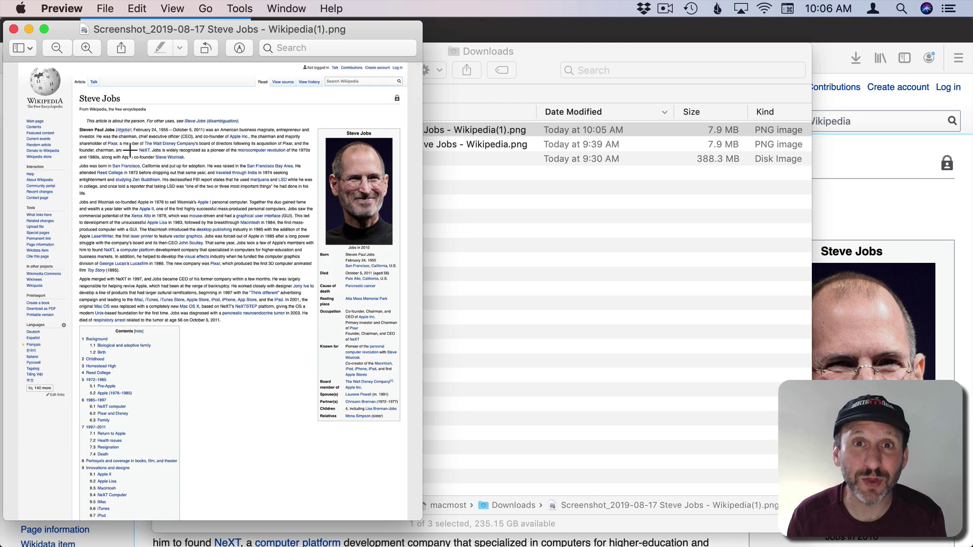